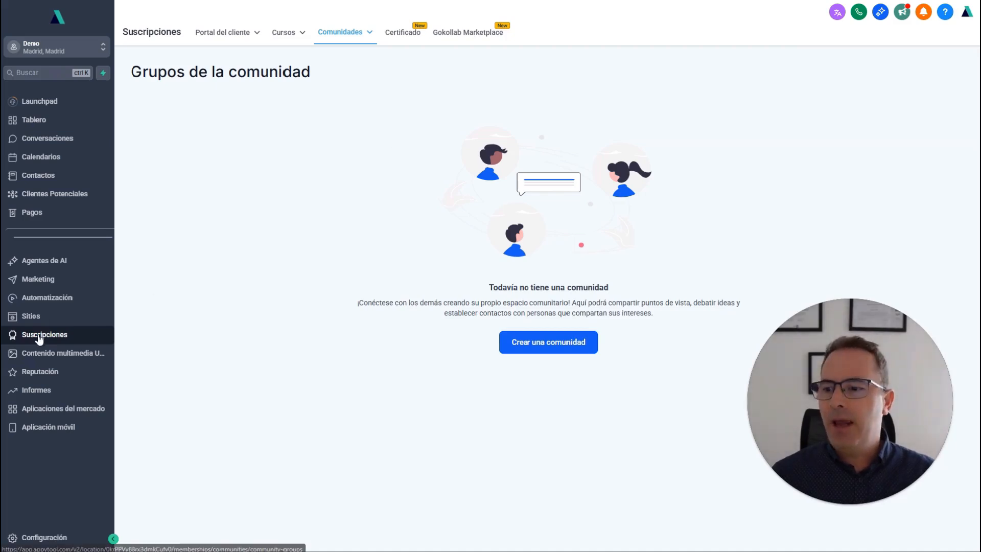
Start creating a community group and name it Comunidad 1.
{"action": "mouse_move", "coordinate": [354, 41]}
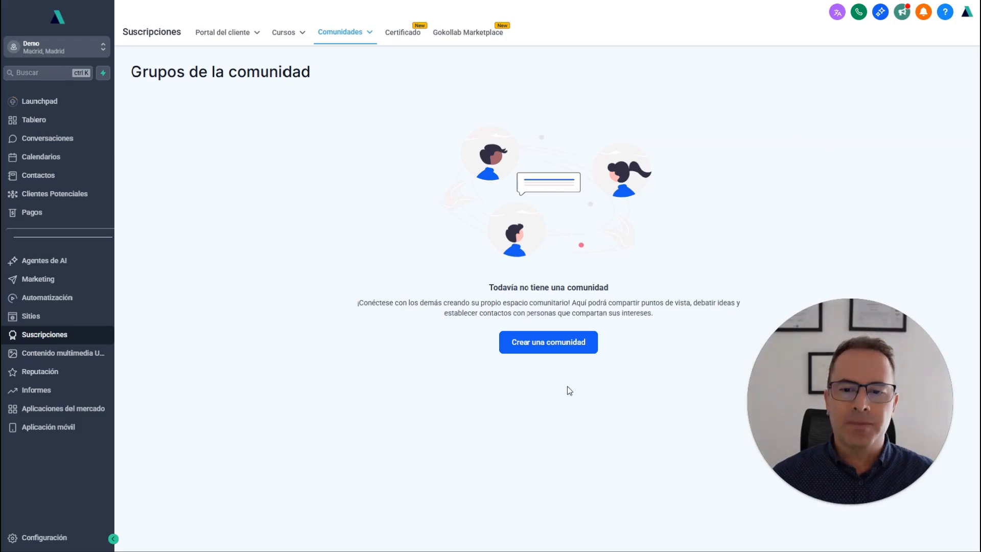
{"action": "left_click", "coordinate": [553, 348]}
{"action": "left_click_drag", "start_coordinate": [845, 374], "coordinate": [496, 127]}
{"action": "left_click", "coordinate": [705, 186]}
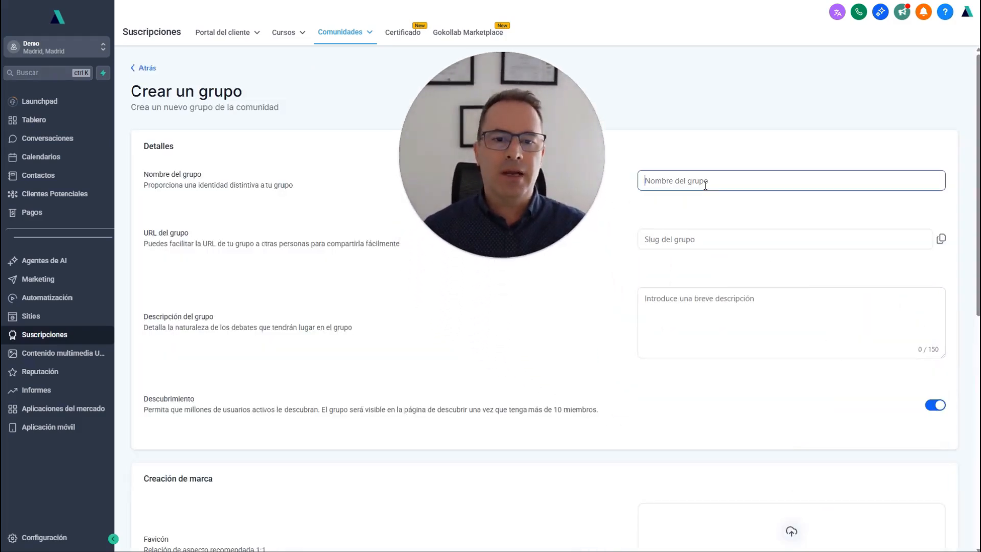
{"action": "type", "text": "Comun"}
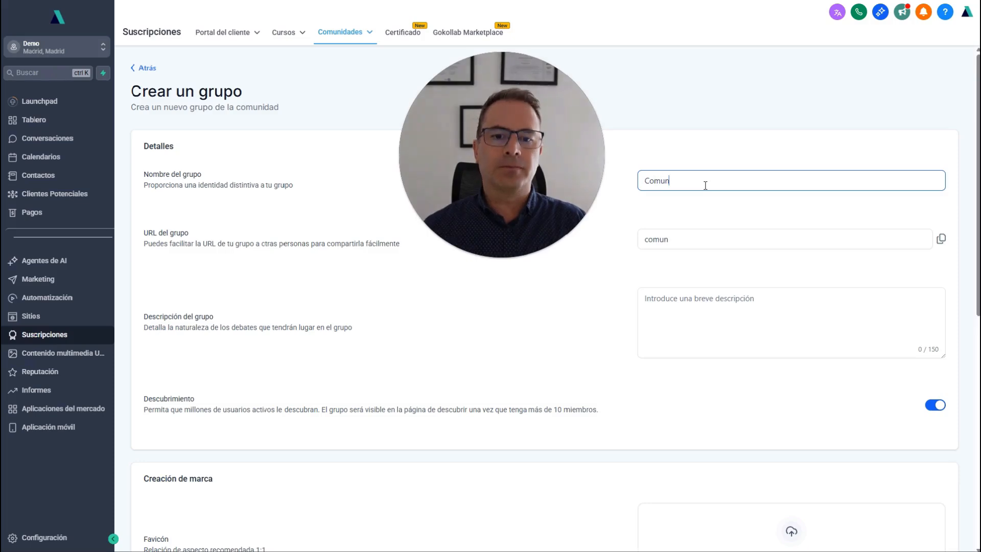
{"action": "type", "text": "idad 1"}
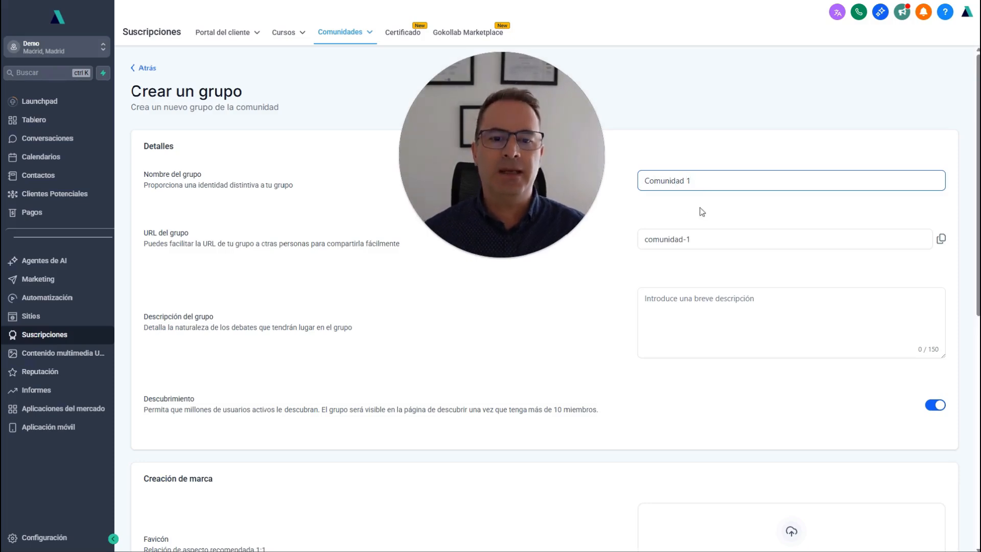
Try to create the group without a description.
{"action": "left_click", "coordinate": [619, 274]}
{"action": "left_click", "coordinate": [707, 299]}
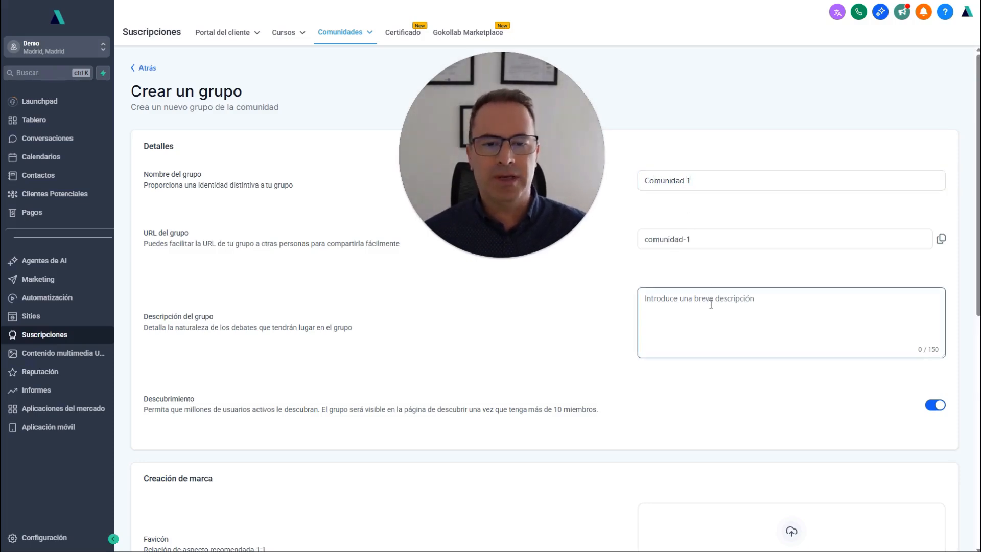
{"action": "scroll", "coordinate": [707, 266], "scroll_direction": "down", "scroll_amount": 3}
{"action": "left_click", "coordinate": [578, 324]}
{"action": "scroll", "coordinate": [691, 289], "scroll_direction": "down", "scroll_amount": 3}
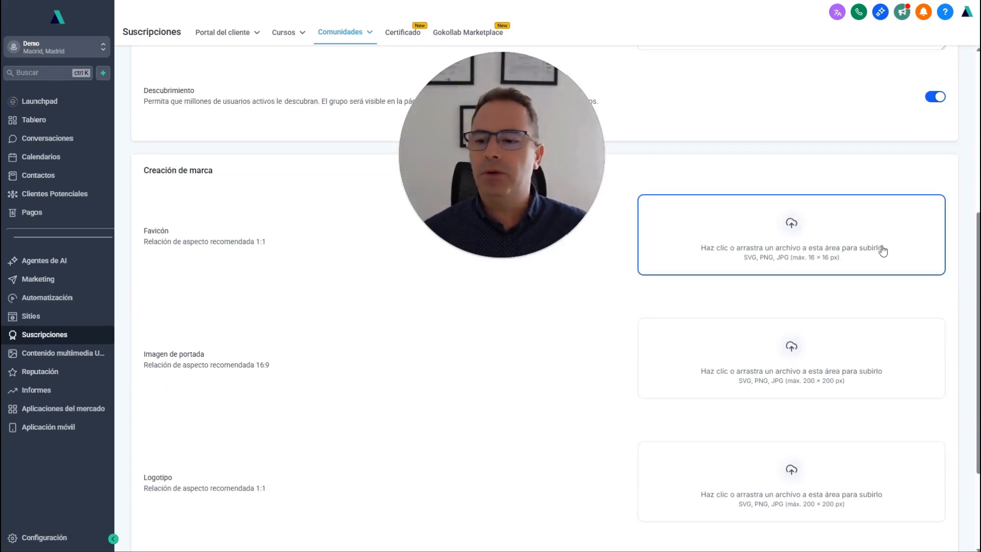
{"action": "scroll", "coordinate": [797, 256], "scroll_direction": "down", "scroll_amount": 3}
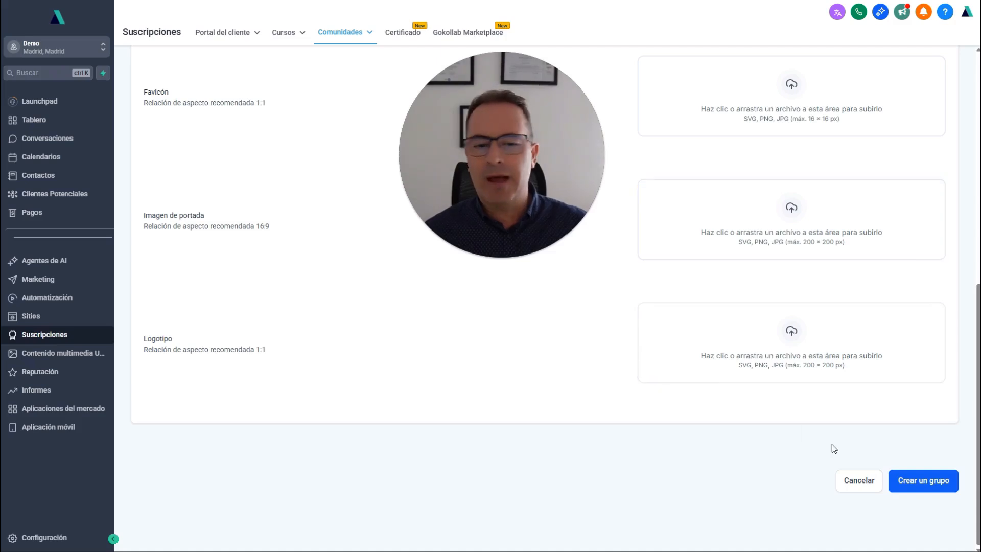
{"action": "left_click", "coordinate": [922, 484]}
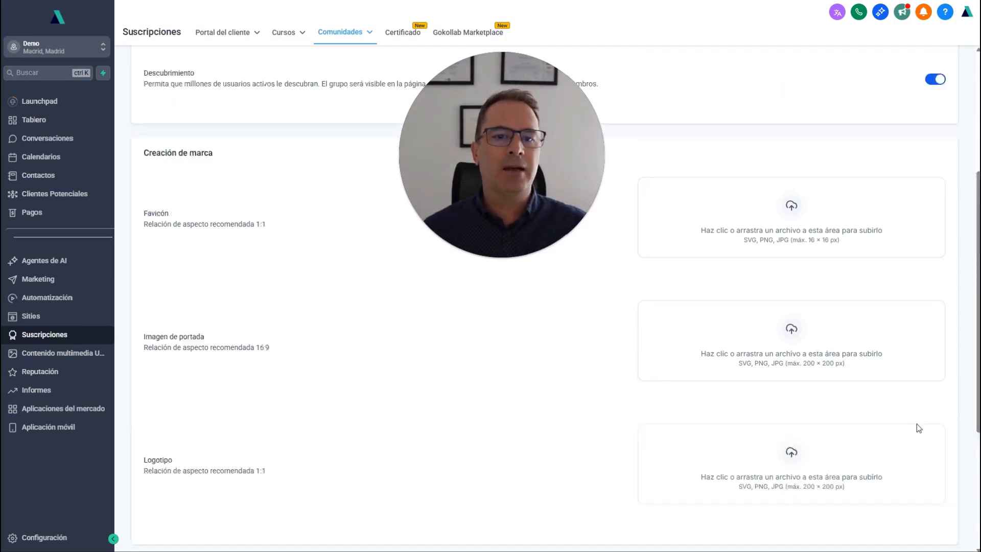
Enter Comunidad 1 as the group description and create the group.
{"action": "left_click", "coordinate": [731, 313]}
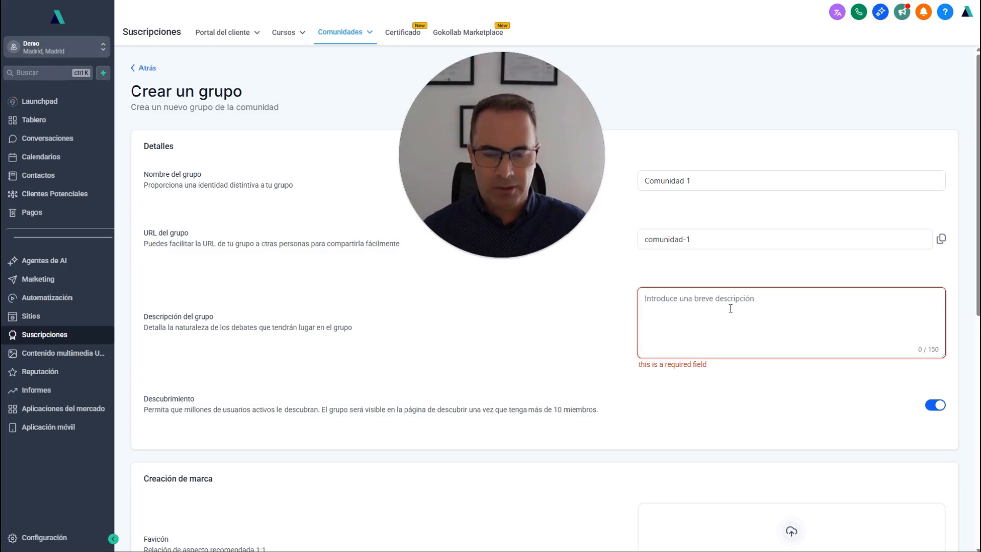
{"action": "type", "text": "Comunida"}
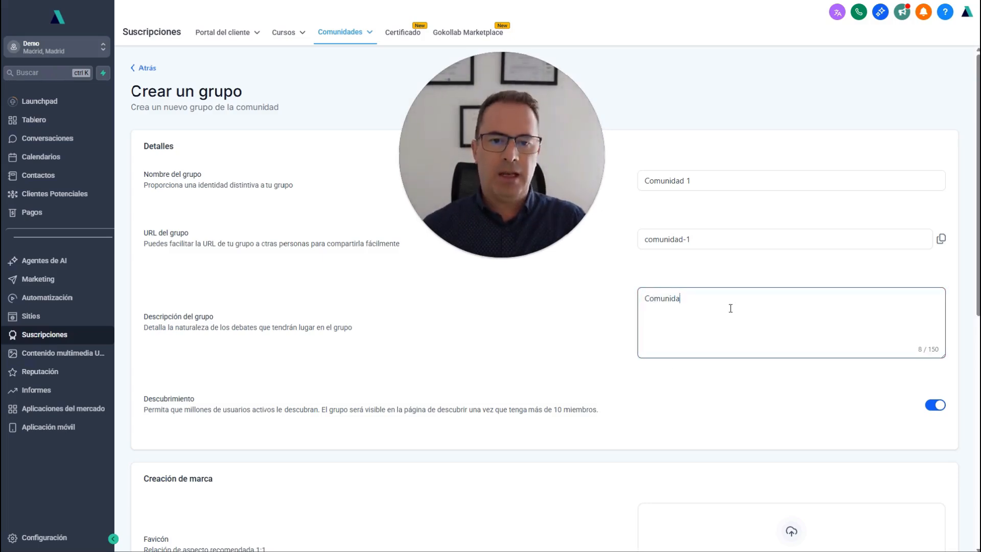
{"action": "type", "text": "d 1"}
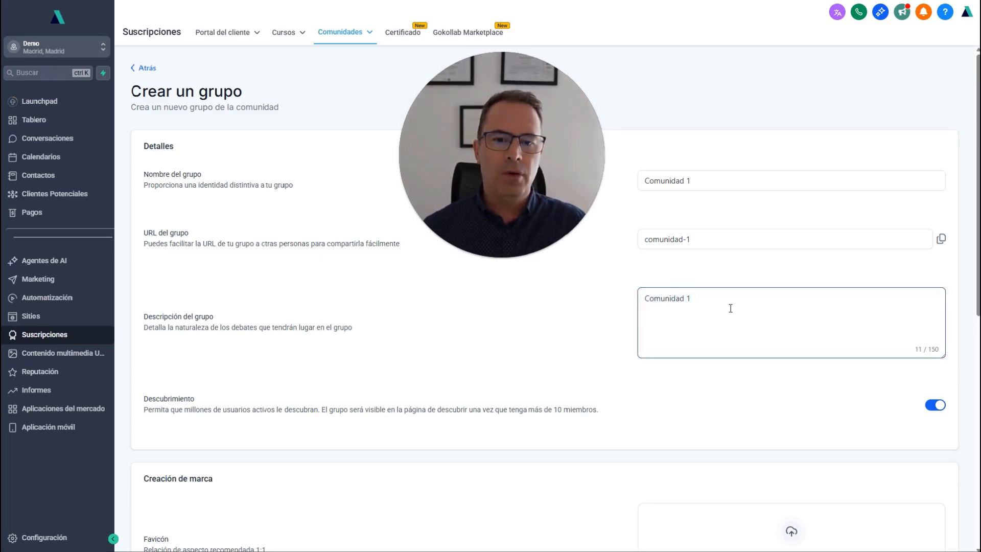
{"action": "scroll", "coordinate": [730, 308], "scroll_direction": "down", "scroll_amount": 9}
{"action": "left_click", "coordinate": [909, 475]}
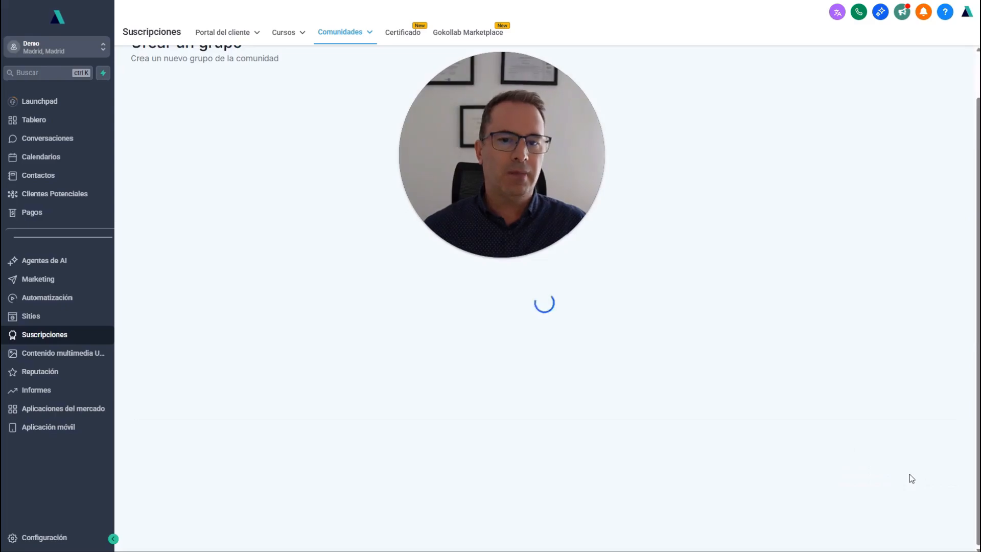
Submit the new client portal password and allow notifications for the portal site.
{"action": "left_click_drag", "start_coordinate": [584, 142], "coordinate": [861, 394]}
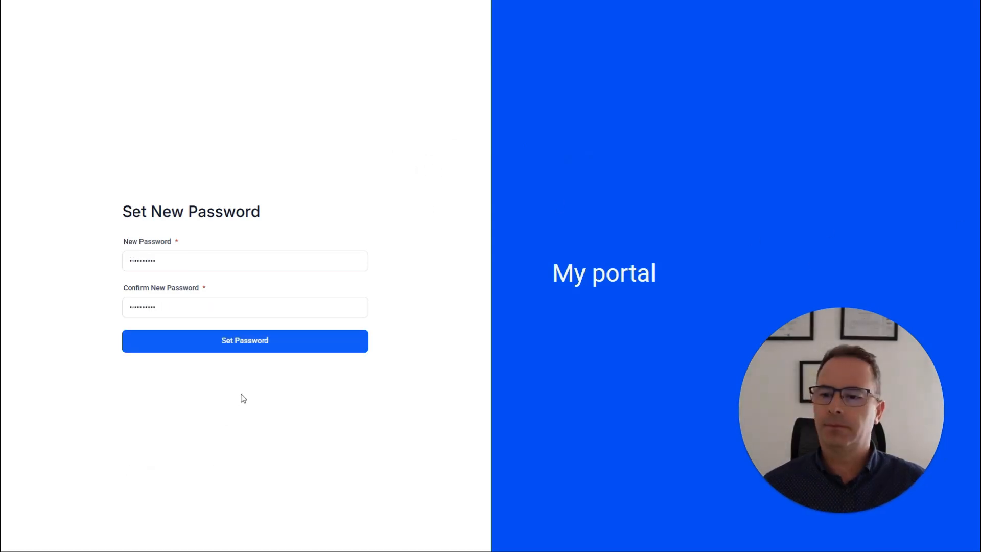
{"action": "left_click", "coordinate": [249, 341]}
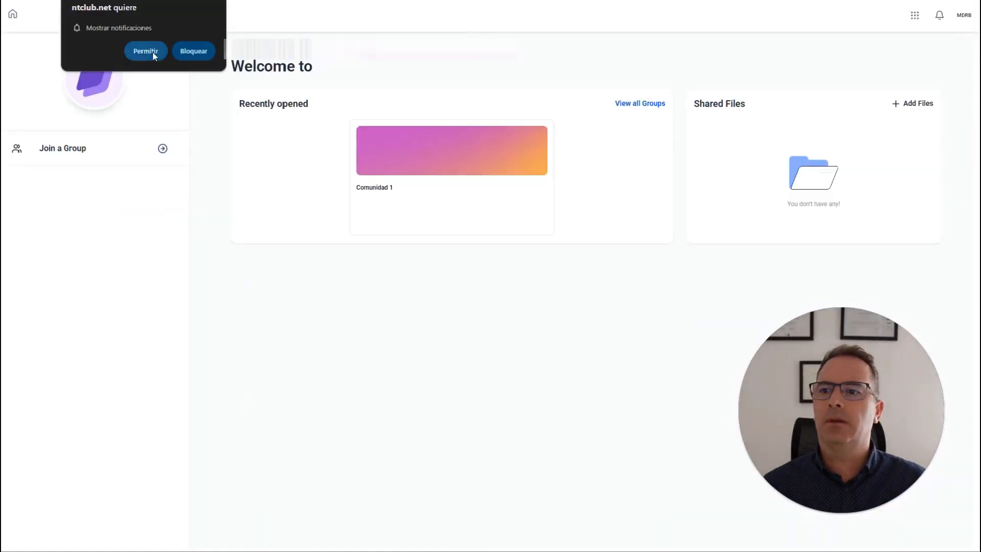
{"action": "left_click", "coordinate": [153, 51]}
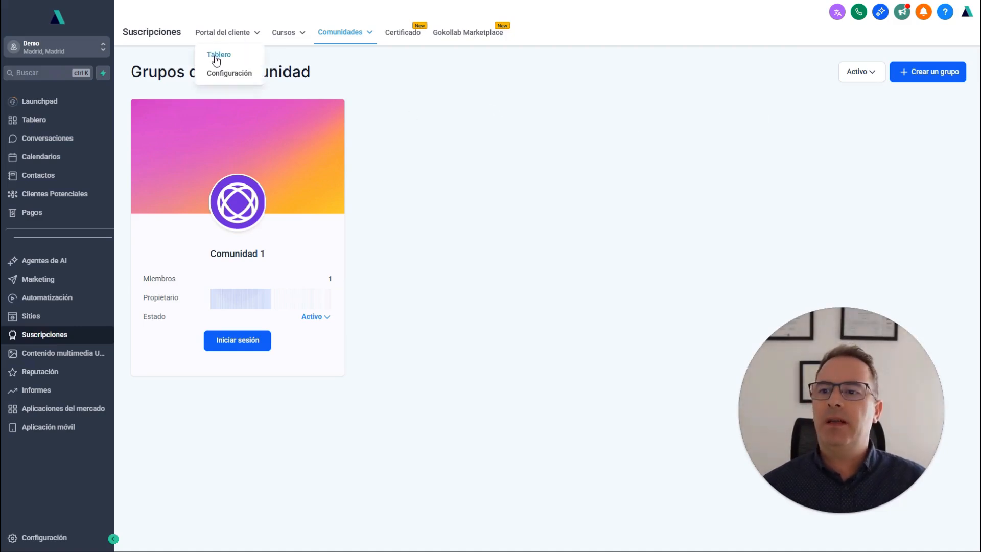
Open the client portal's domain settings and set the subdomain to comunidad.
{"action": "left_click", "coordinate": [219, 40]}
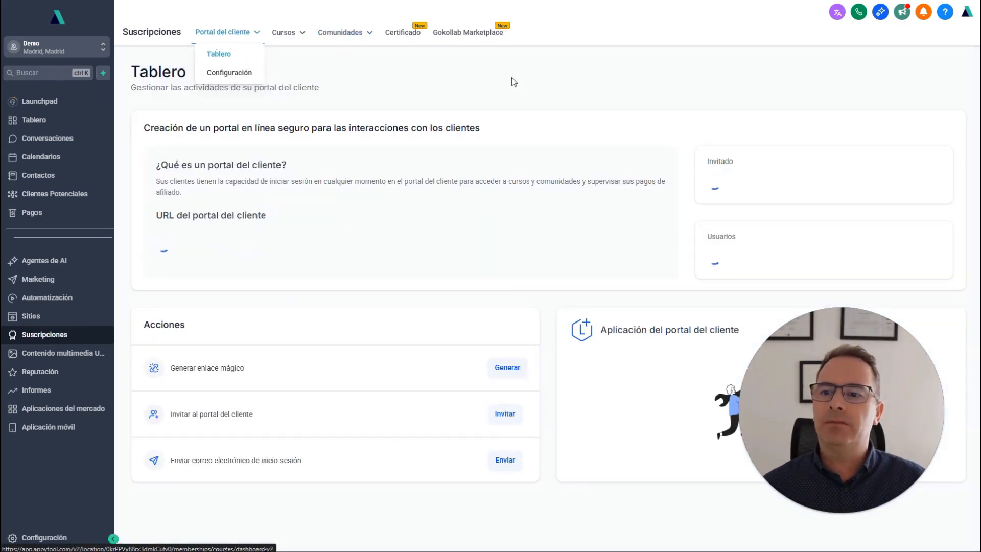
{"action": "left_click", "coordinate": [240, 73]}
{"action": "mouse_move", "coordinate": [247, 48]}
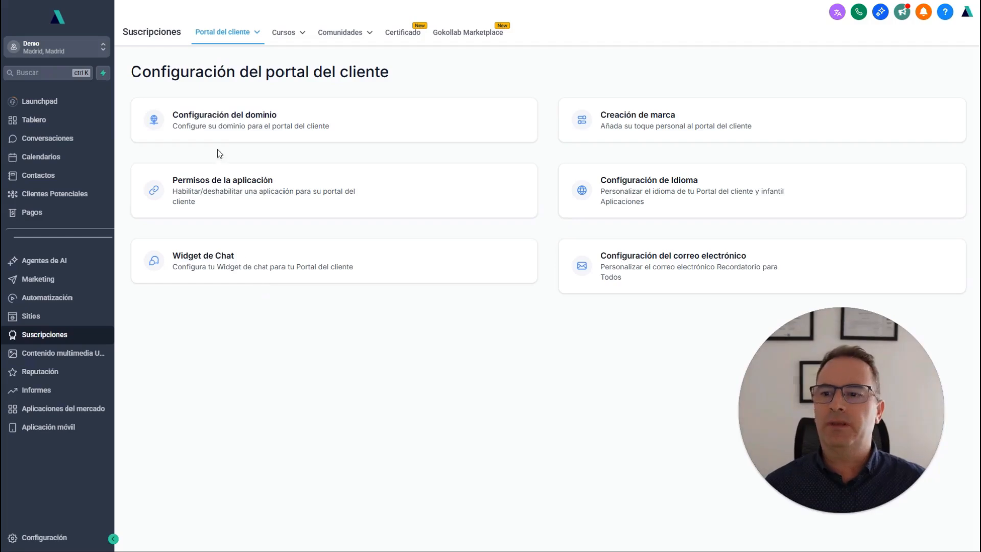
{"action": "left_click", "coordinate": [227, 125]}
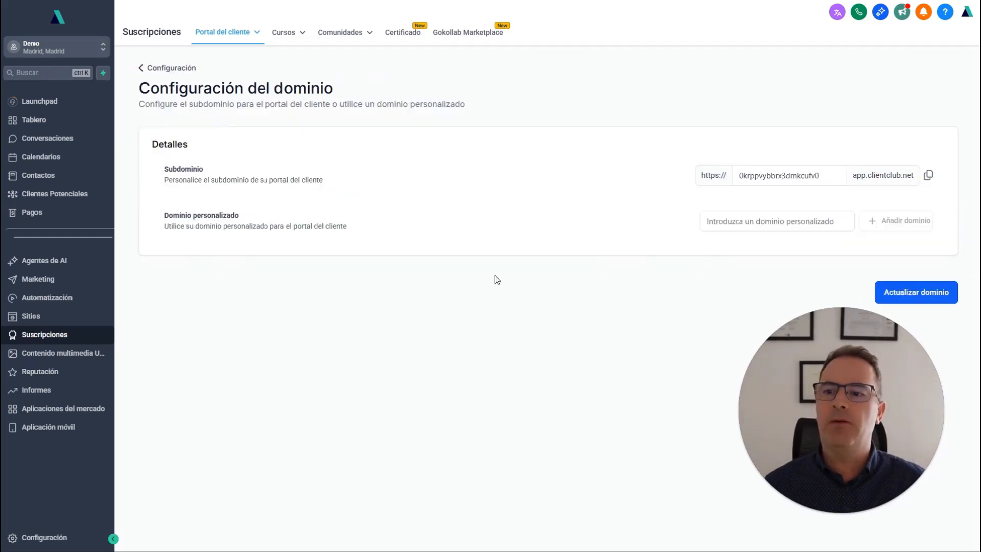
{"action": "left_click", "coordinate": [822, 177]}
{"action": "double_click", "coordinate": [795, 177]}
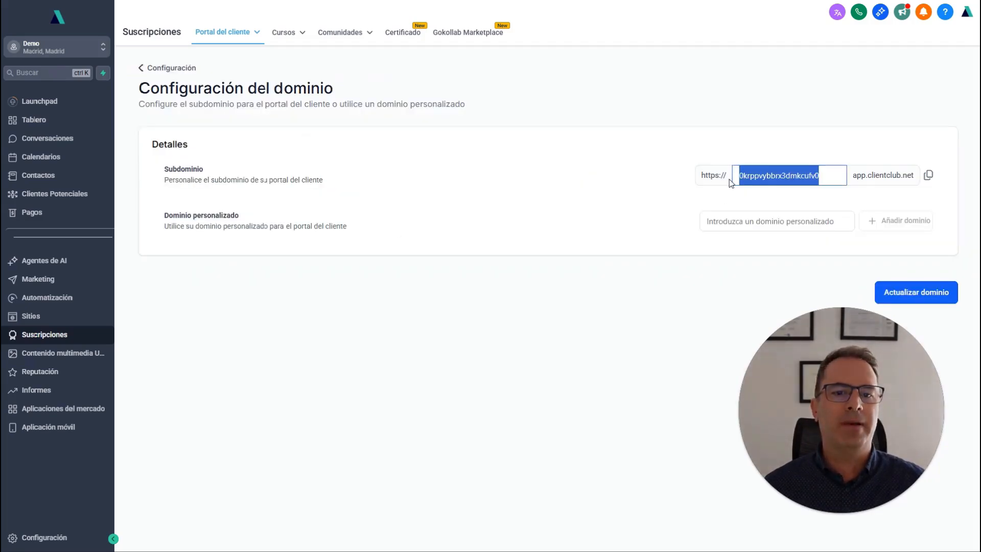
{"action": "type", "text": "comu"}
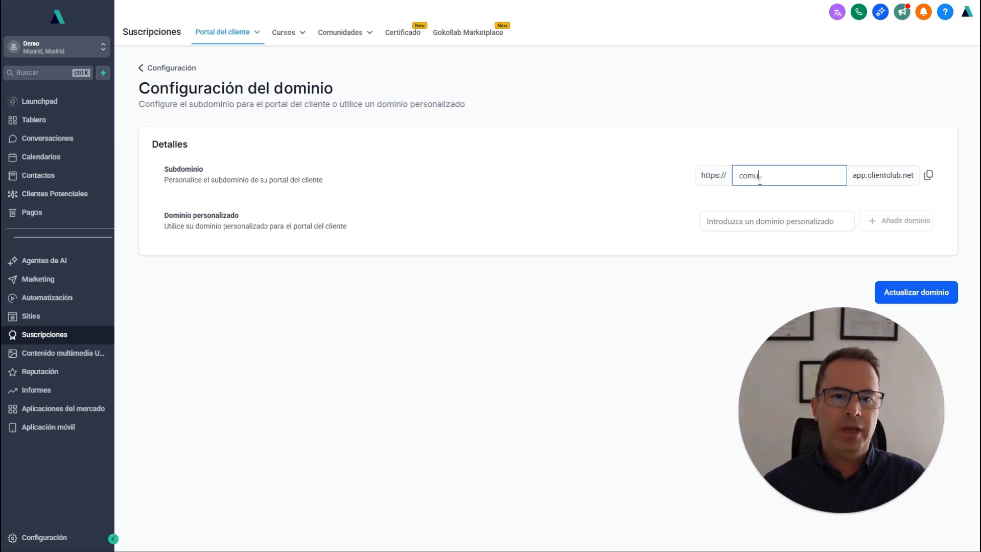
{"action": "type", "text": "ni"}
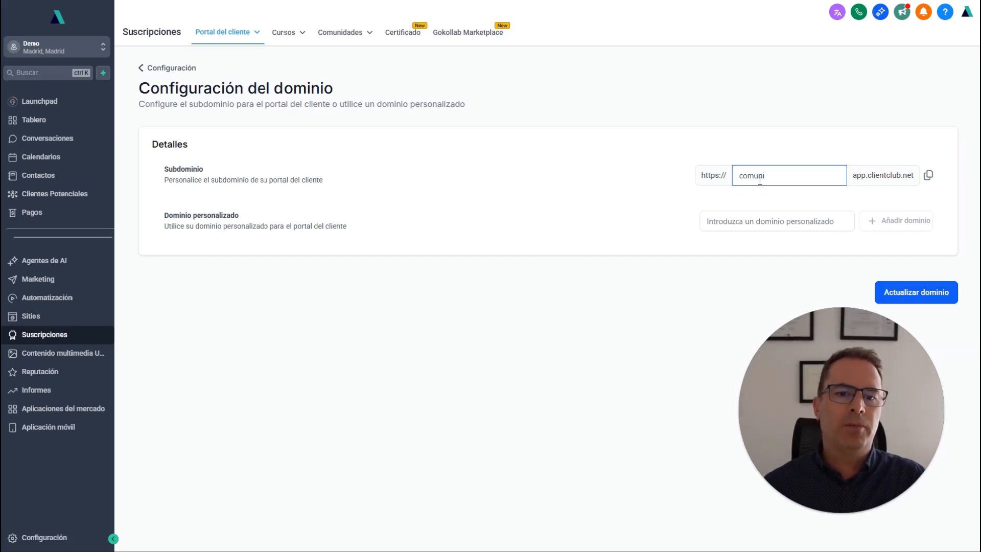
{"action": "type", "text": "dad"}
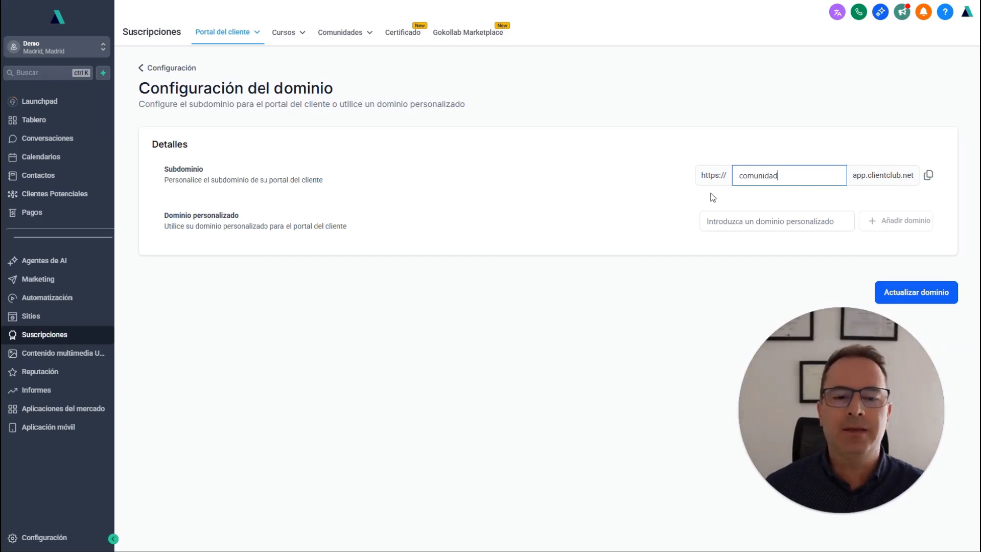
Enter comunidad.minegocio.com as the custom domain.
{"action": "double_click", "coordinate": [203, 216]}
{"action": "triple_click", "coordinate": [202, 215]}
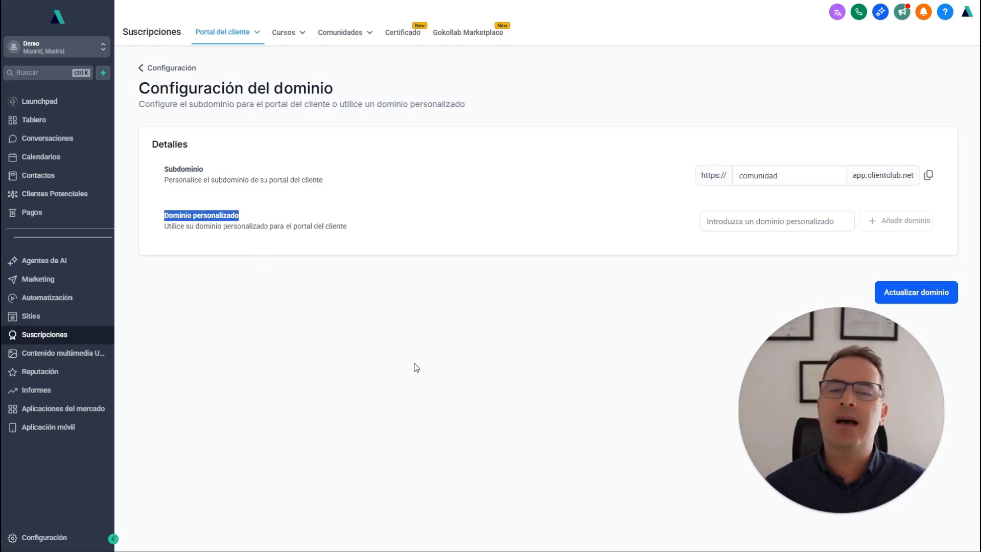
{"action": "left_click", "coordinate": [768, 221]}
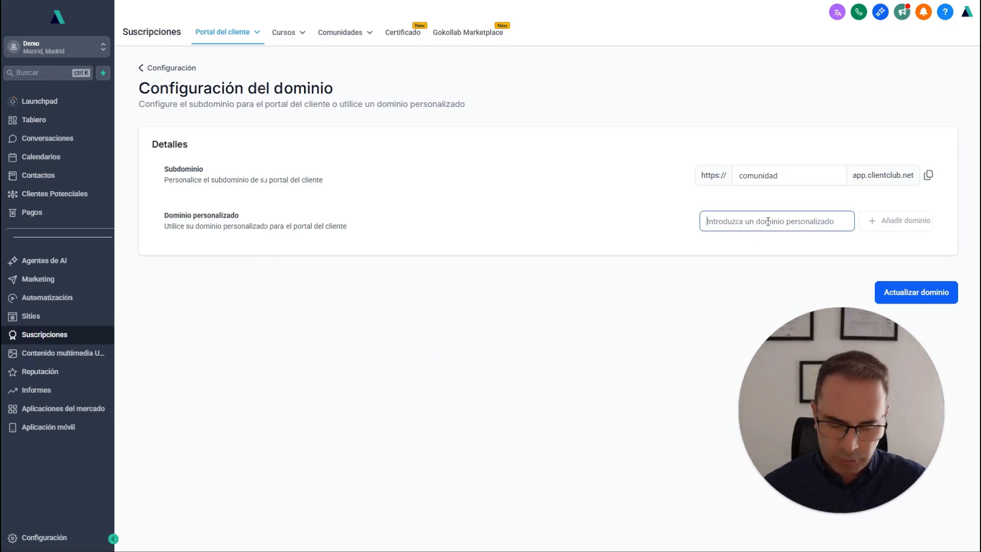
{"action": "type", "text": "comunidad"}
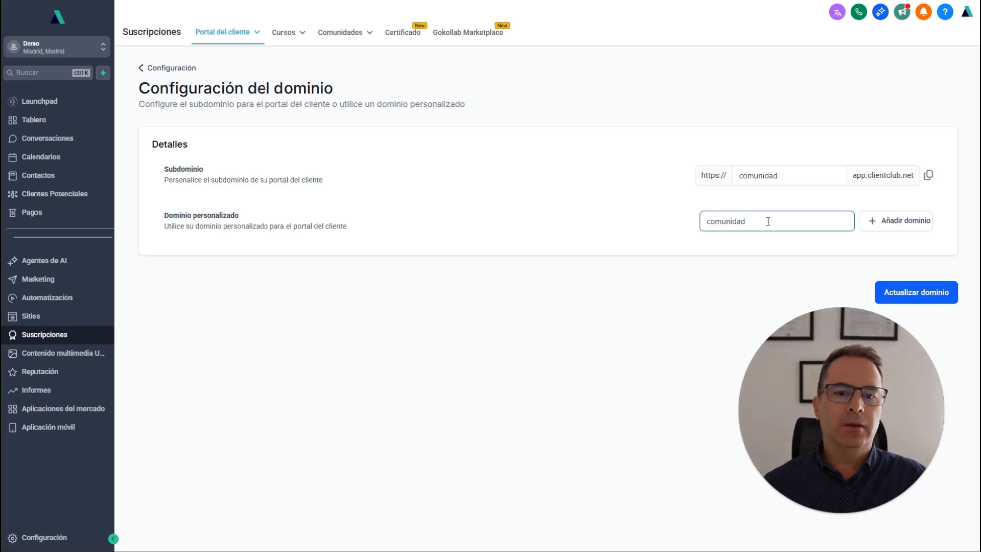
{"action": "type", "text": ".mine"}
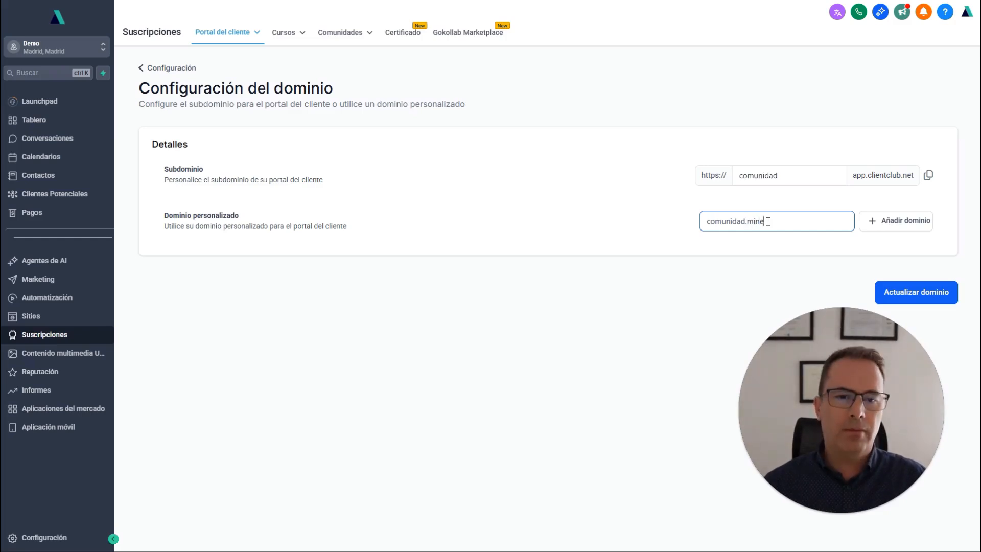
{"action": "type", "text": "gocio."}
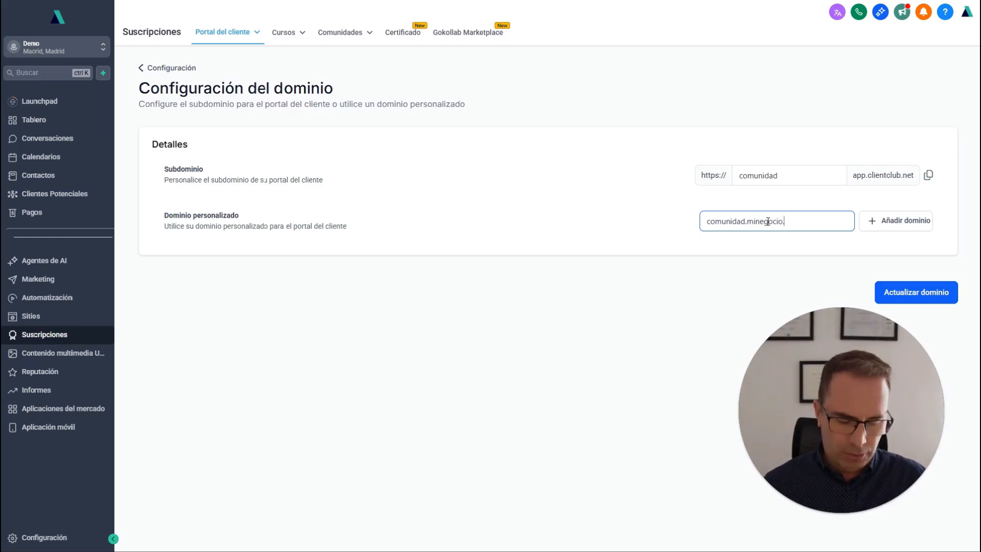
{"action": "type", "text": "com"}
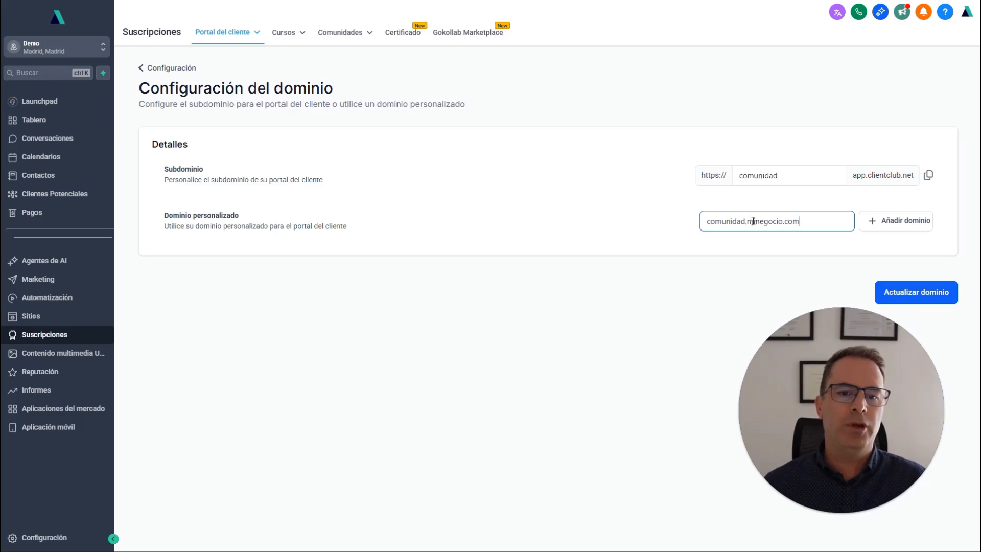
{"action": "left_click_drag", "start_coordinate": [747, 220], "coordinate": [833, 225]}
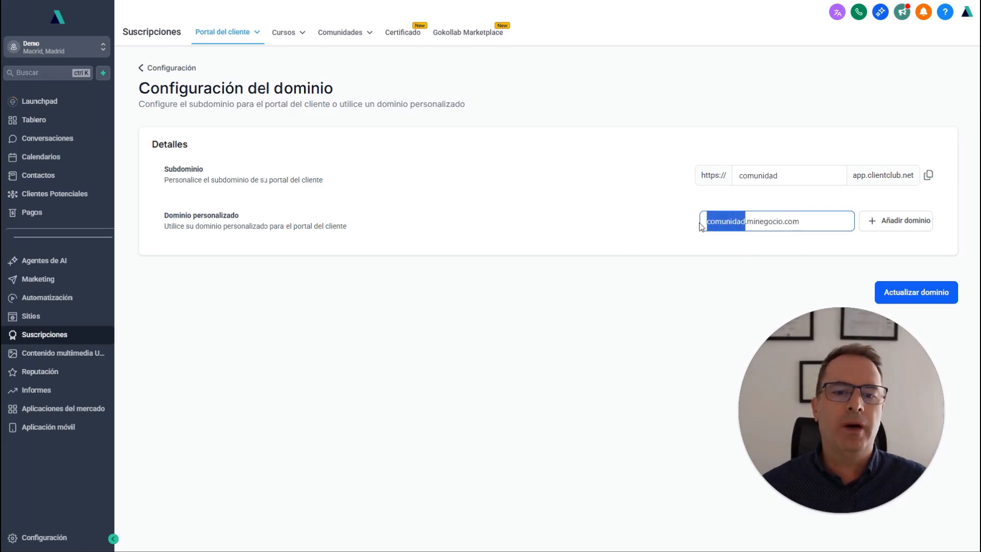
{"action": "triple_click", "coordinate": [750, 221]}
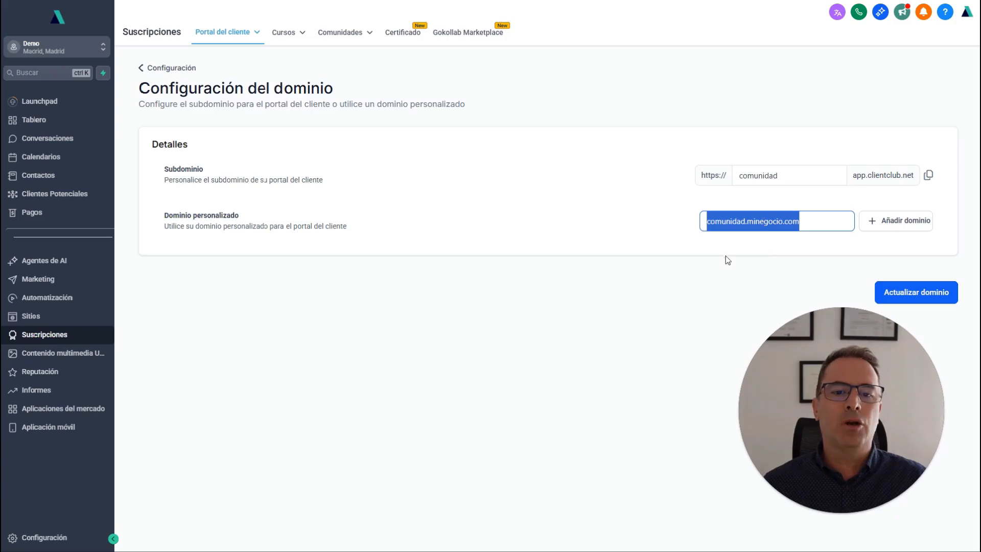
{"action": "double_click", "coordinate": [769, 221]}
{"action": "left_click", "coordinate": [769, 221]}
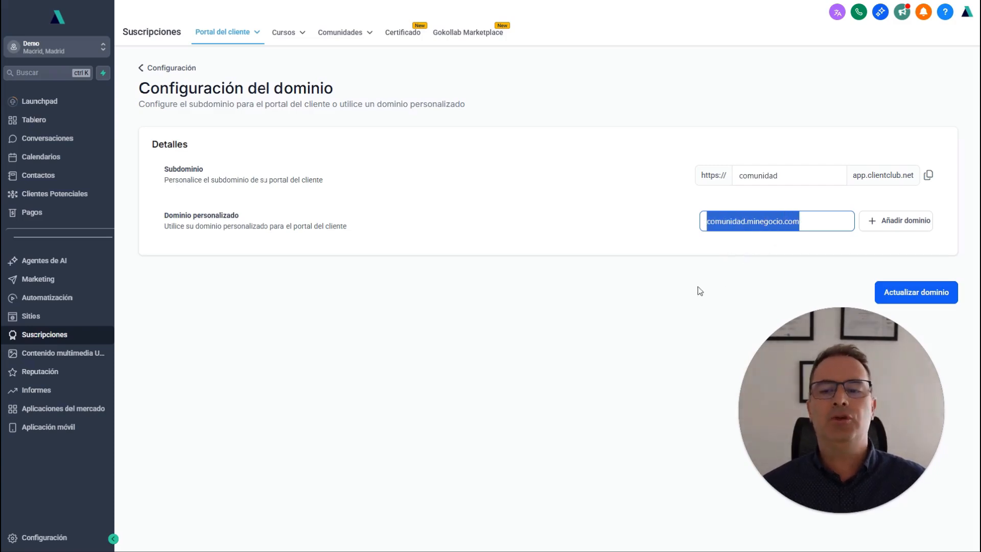
{"action": "left_click", "coordinate": [296, 199]}
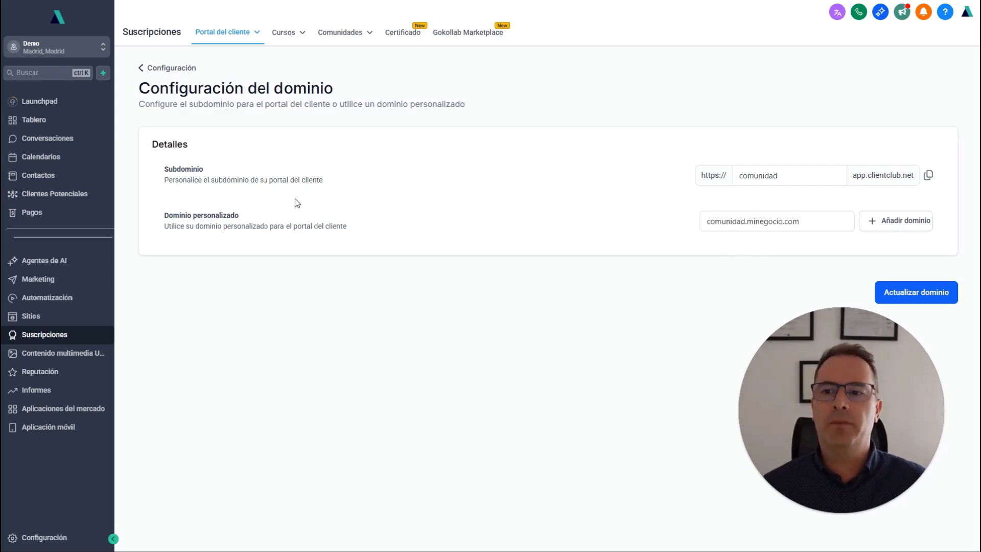
Open the branding settings, name the portal Mi Negocio, and save the configuration.
{"action": "left_click", "coordinate": [151, 68]}
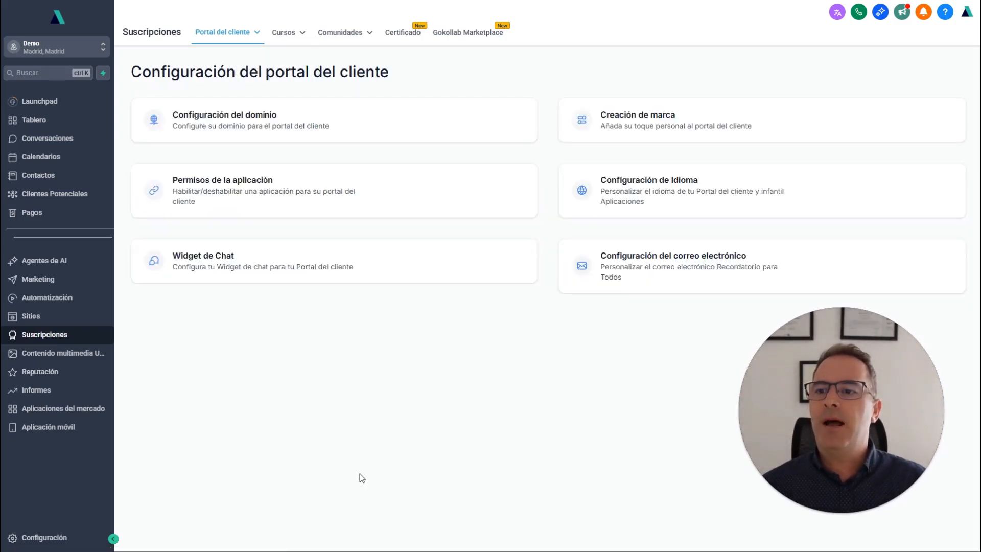
{"action": "left_click", "coordinate": [633, 119]}
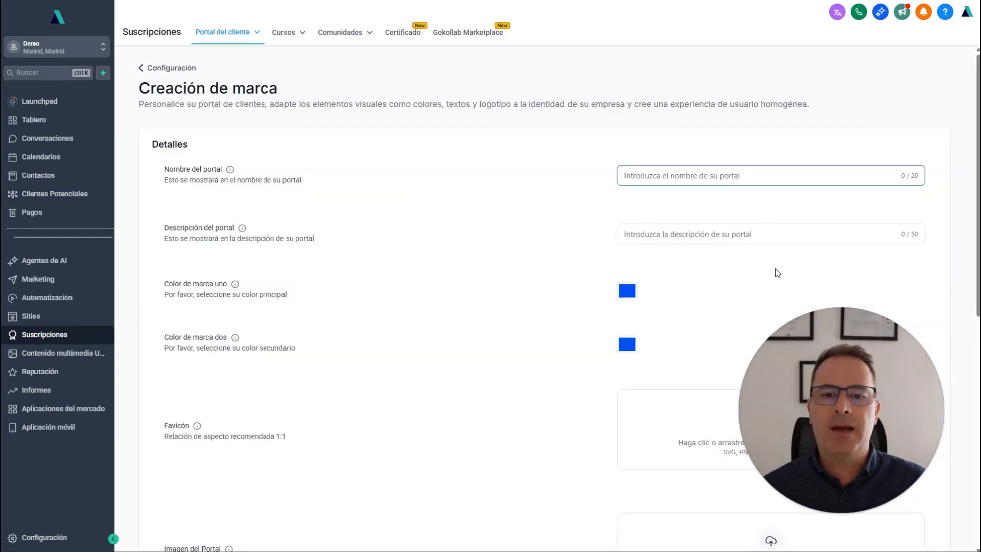
{"action": "left_click_drag", "start_coordinate": [828, 391], "coordinate": [452, 121]}
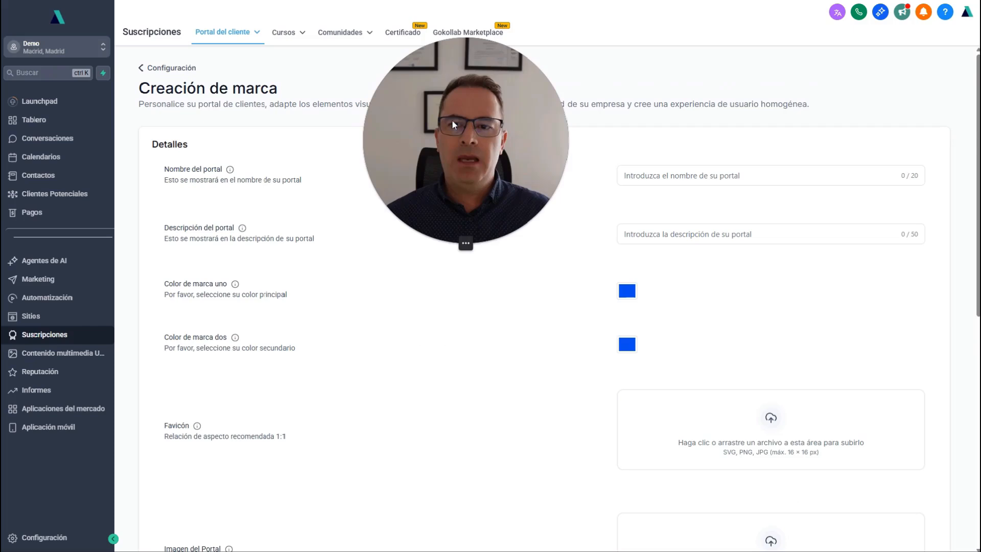
{"action": "left_click", "coordinate": [722, 176]}
{"action": "type", "text": "Mi Negocio"}
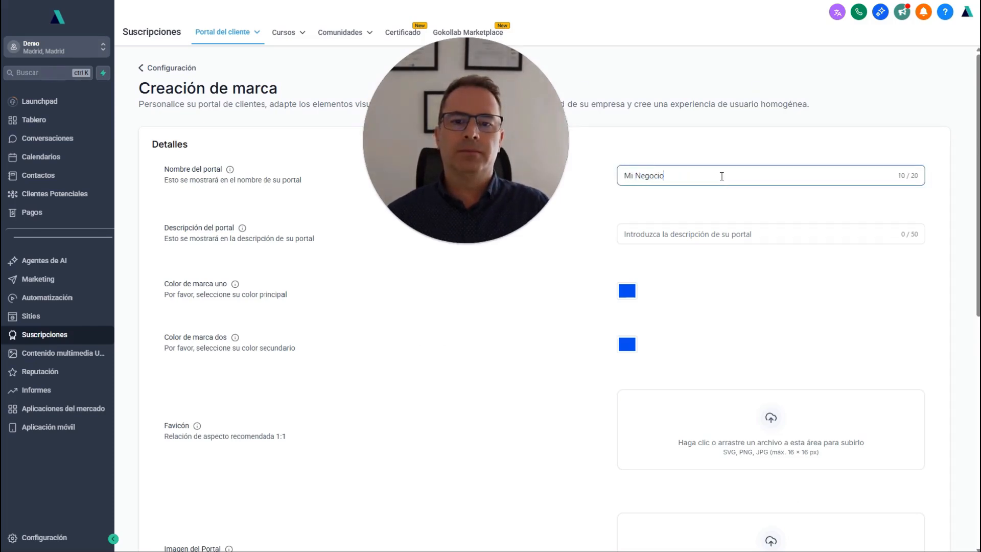
{"action": "left_click", "coordinate": [689, 303]}
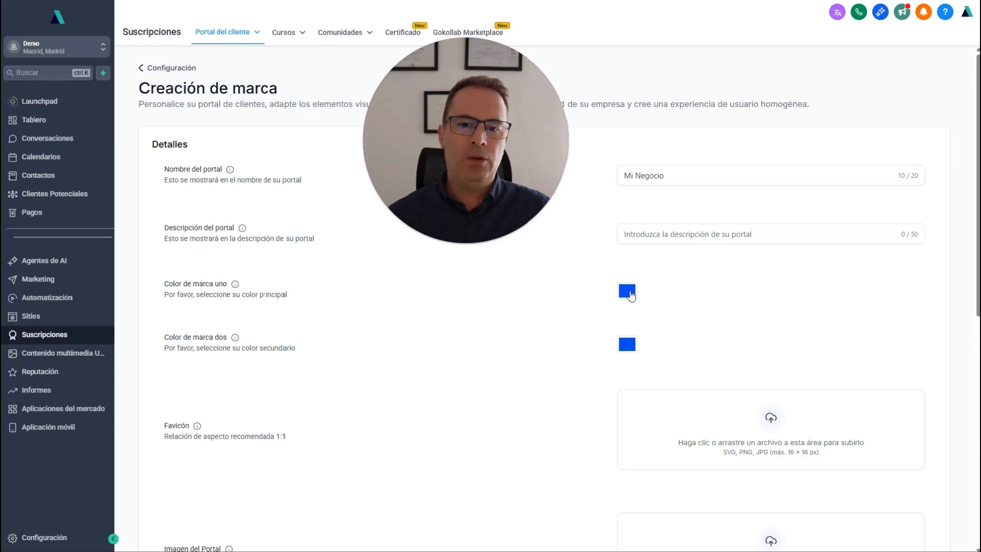
{"action": "scroll", "coordinate": [751, 305], "scroll_direction": "down", "scroll_amount": 8}
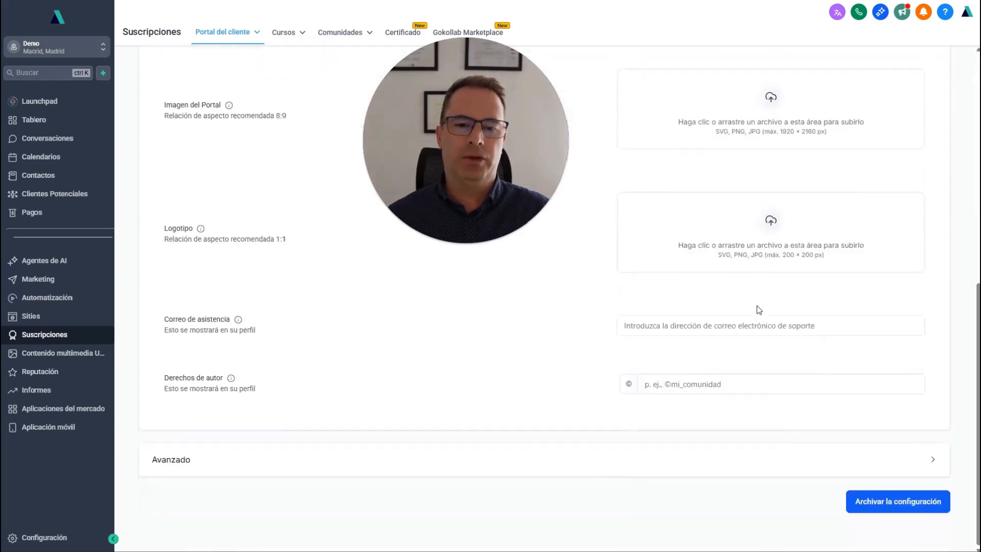
{"action": "left_click", "coordinate": [895, 511]}
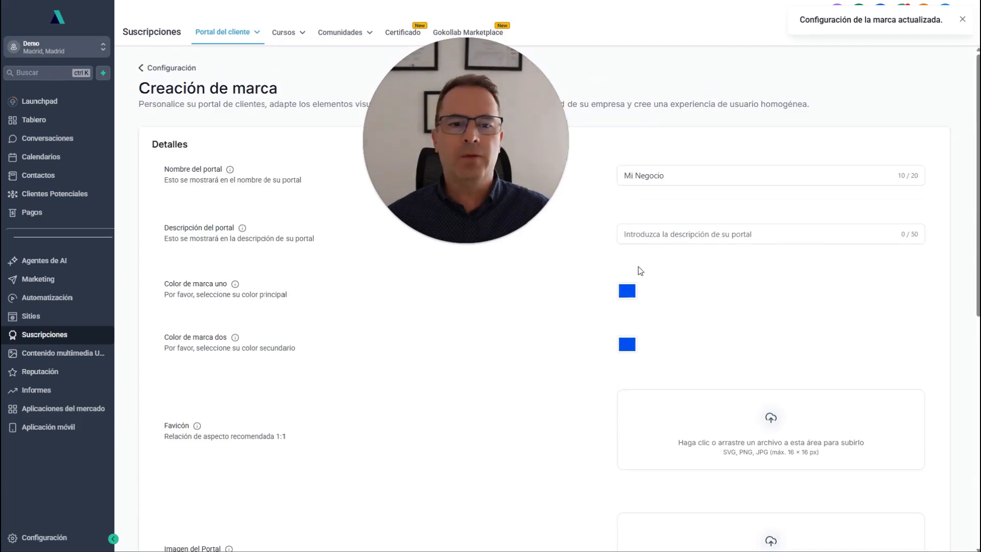
Choose a pink shade for brand color one and a dark navy for brand color two.
{"action": "left_click_drag", "start_coordinate": [455, 124], "coordinate": [441, 157]}
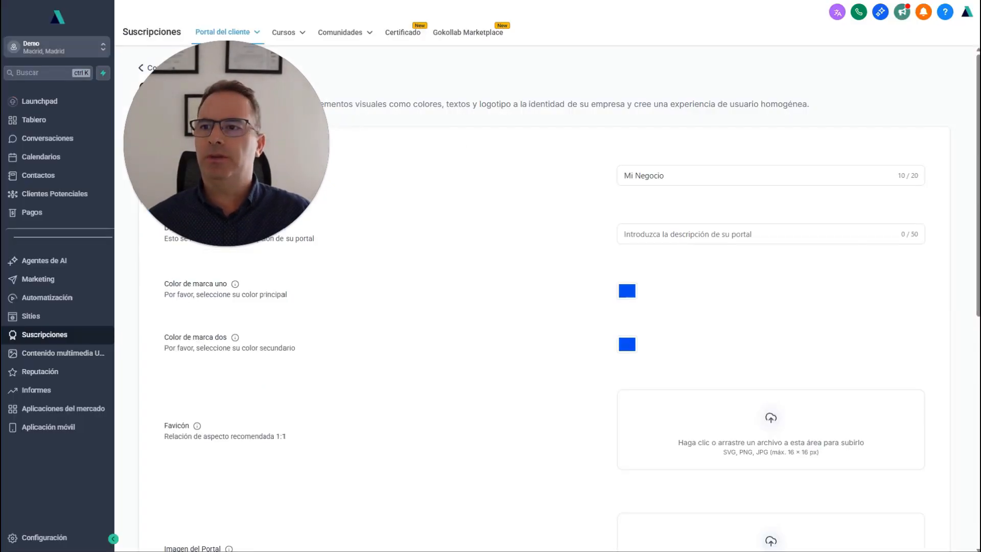
{"action": "left_click", "coordinate": [628, 292]}
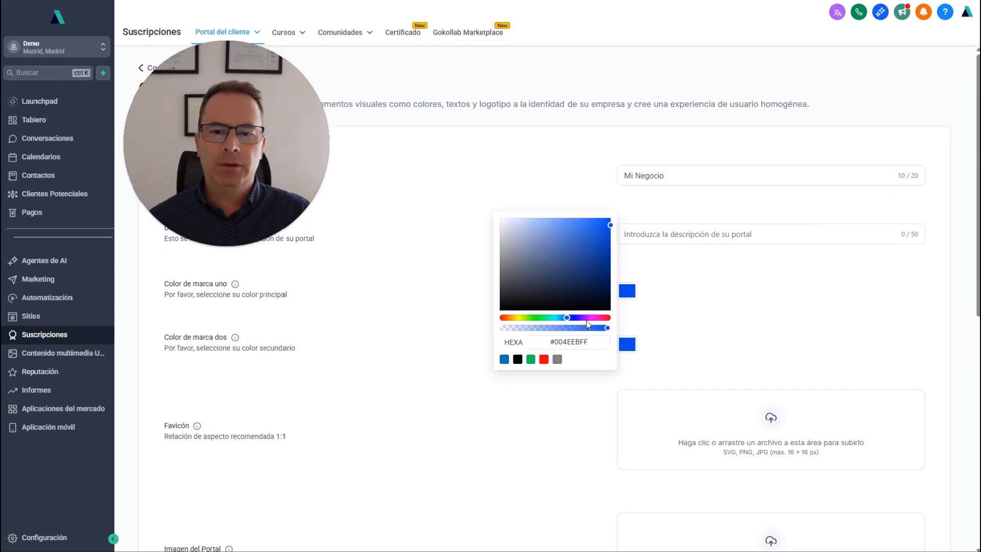
{"action": "left_click", "coordinate": [595, 318]}
{"action": "left_click", "coordinate": [631, 346]}
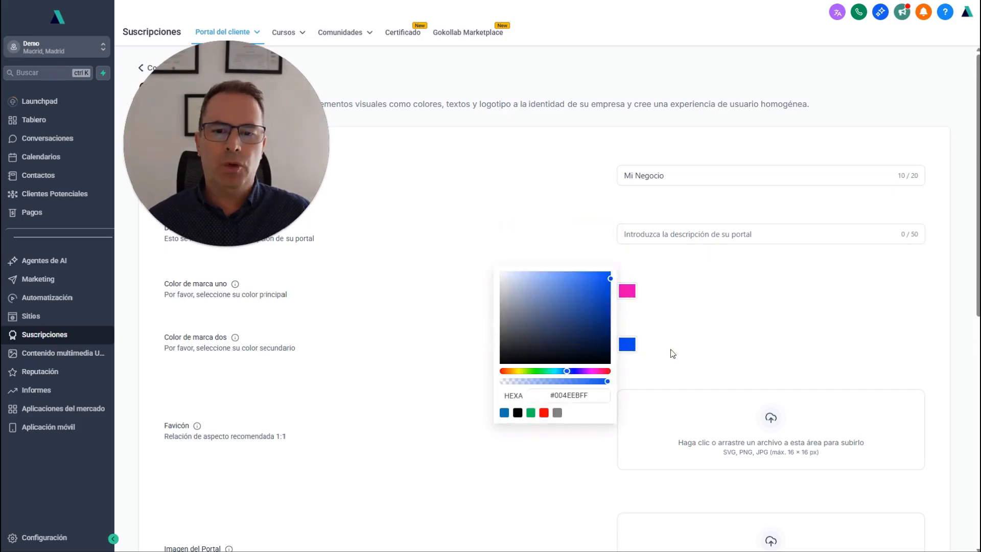
{"action": "left_click", "coordinate": [605, 316]}
{"action": "left_click", "coordinate": [745, 333]}
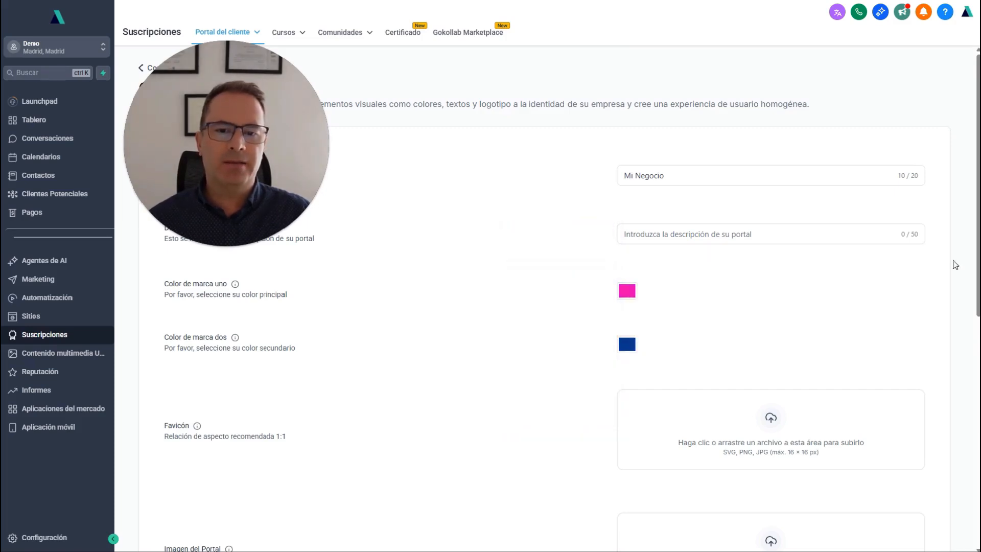
{"action": "scroll", "coordinate": [841, 323], "scroll_direction": "down", "scroll_amount": 8}
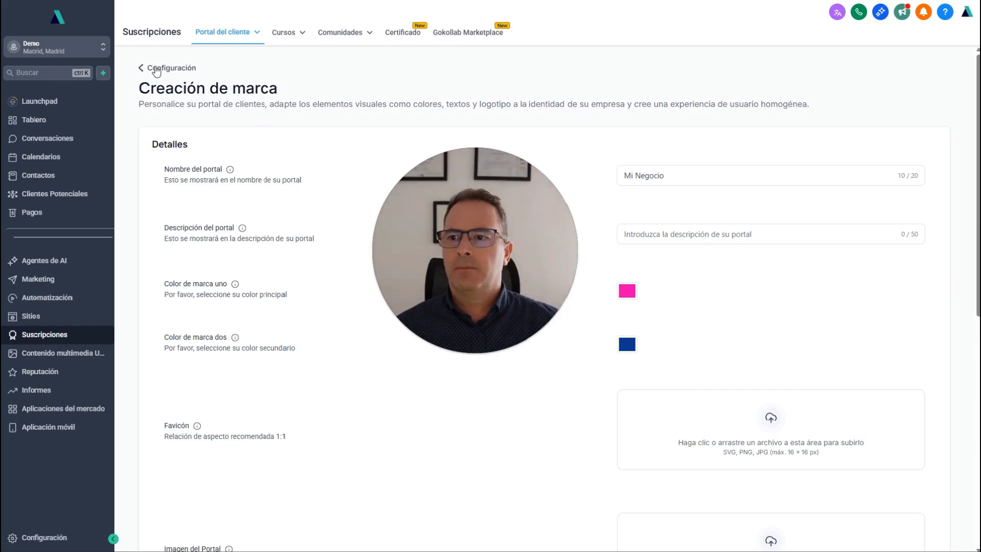
Open the app permissions and toggle the Comunidades and Cursos apps off and back on.
{"action": "left_click", "coordinate": [155, 70]}
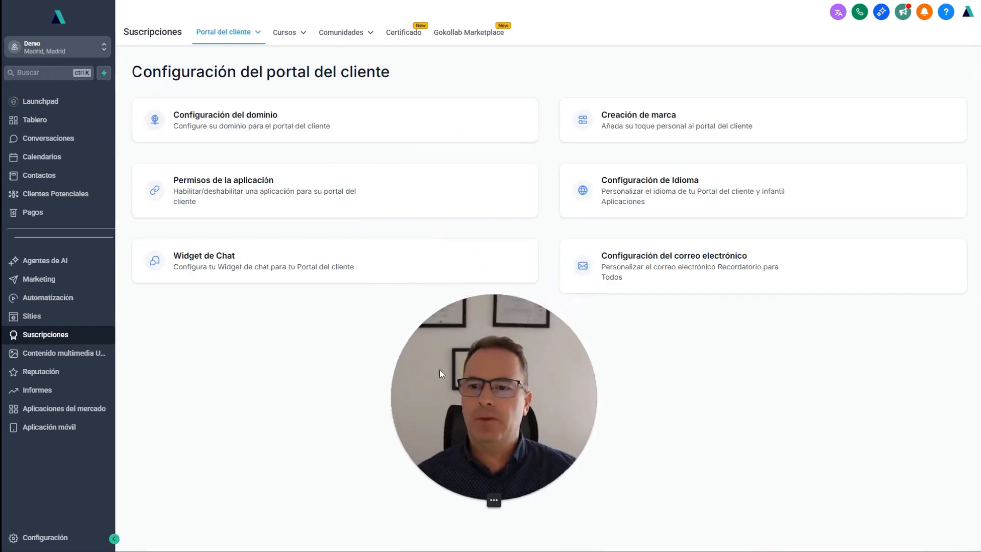
{"action": "left_click", "coordinate": [203, 193]}
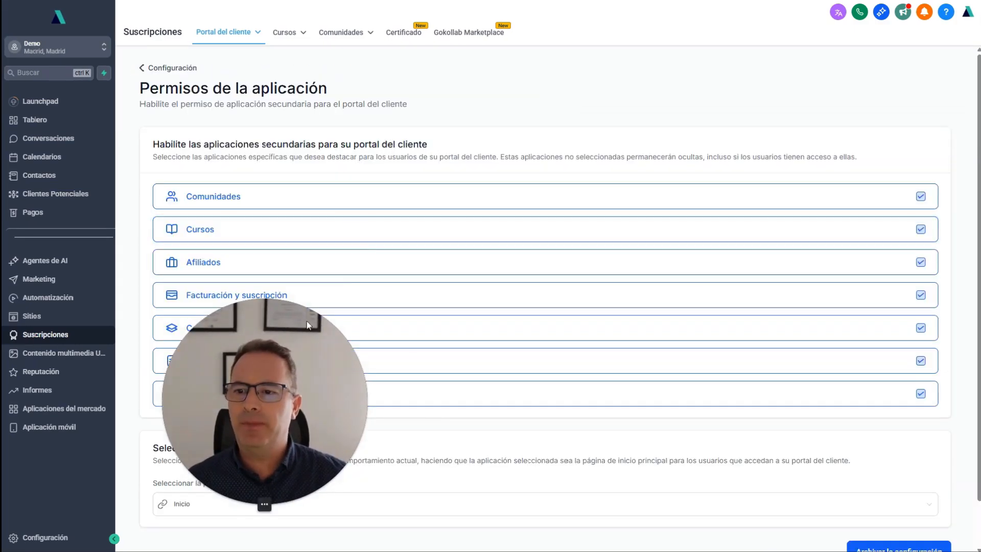
{"action": "left_click", "coordinate": [920, 196]}
{"action": "left_click", "coordinate": [921, 229]}
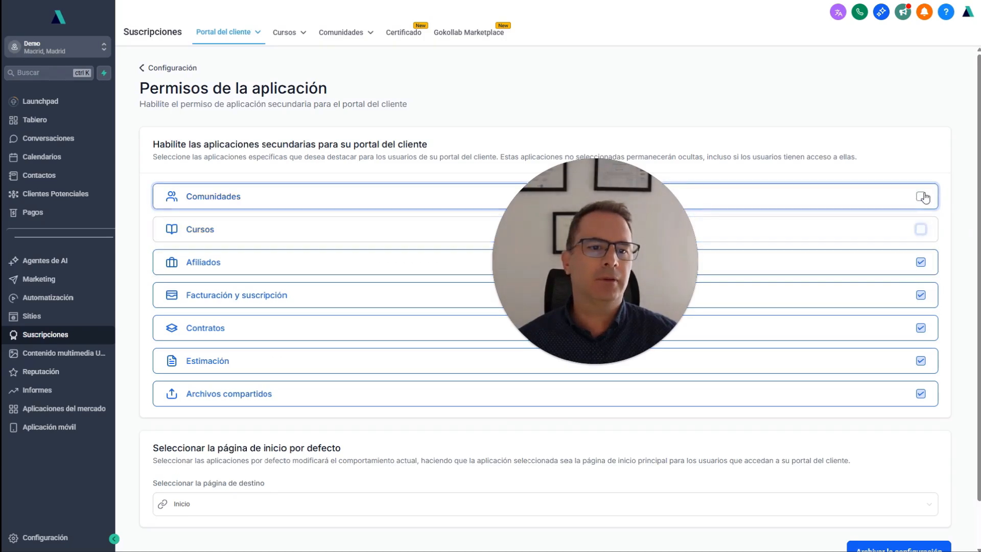
{"action": "left_click", "coordinate": [920, 196]}
{"action": "left_click", "coordinate": [921, 229]}
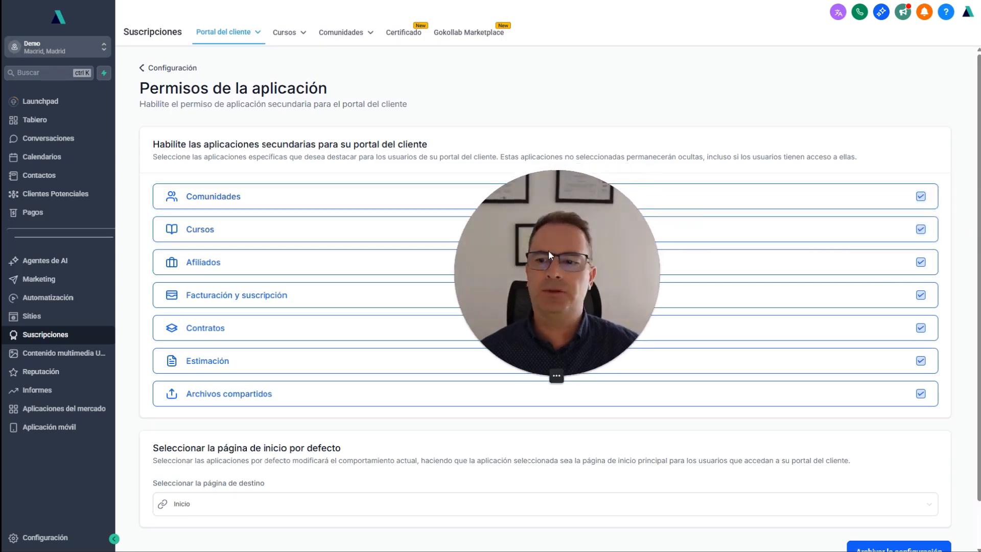
{"action": "scroll", "coordinate": [330, 331], "scroll_direction": "down", "scroll_amount": 1}
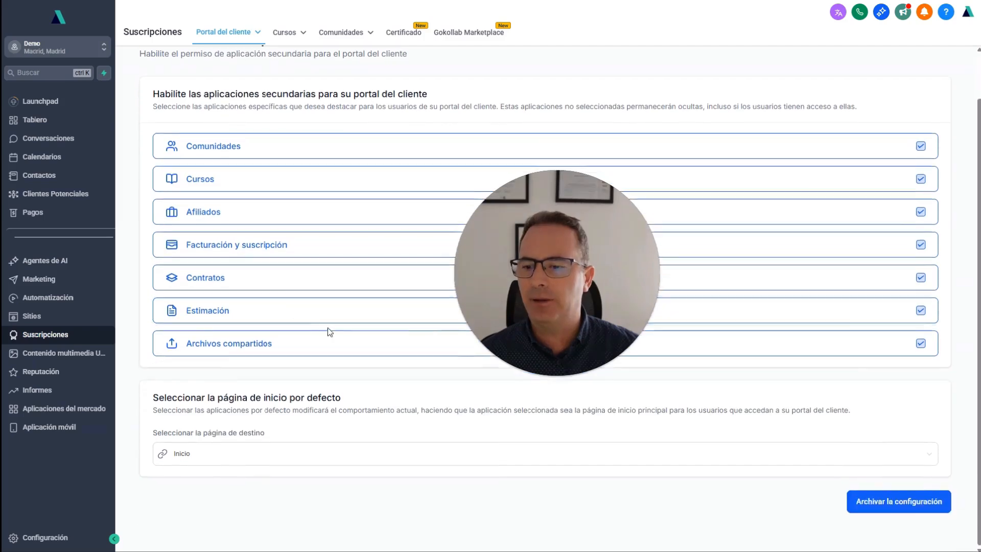
{"action": "scroll", "coordinate": [329, 332], "scroll_direction": "up", "scroll_amount": 1}
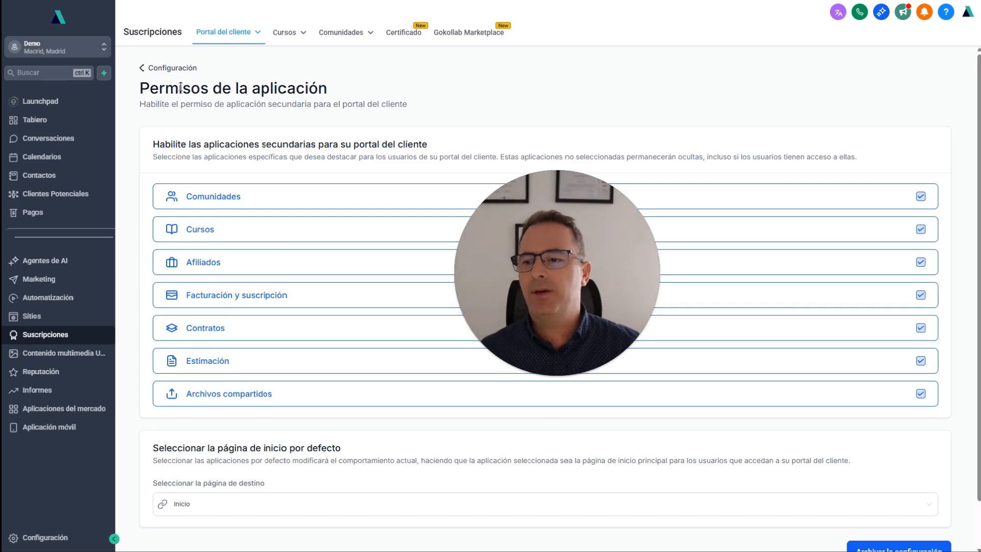
Open the language settings and set the client portal language to Spanish.
{"action": "left_click", "coordinate": [162, 69]}
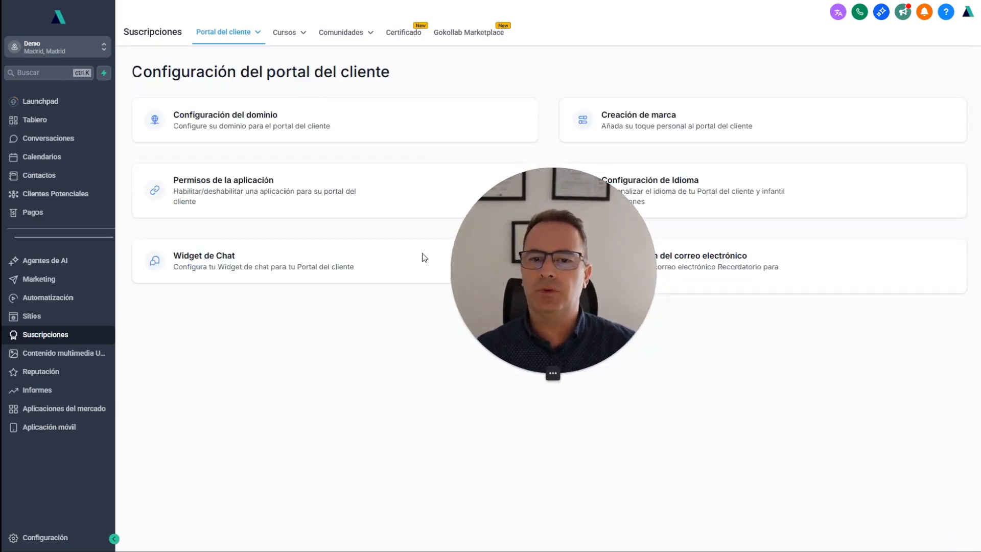
{"action": "left_click", "coordinate": [674, 213]}
{"action": "left_click", "coordinate": [674, 153]}
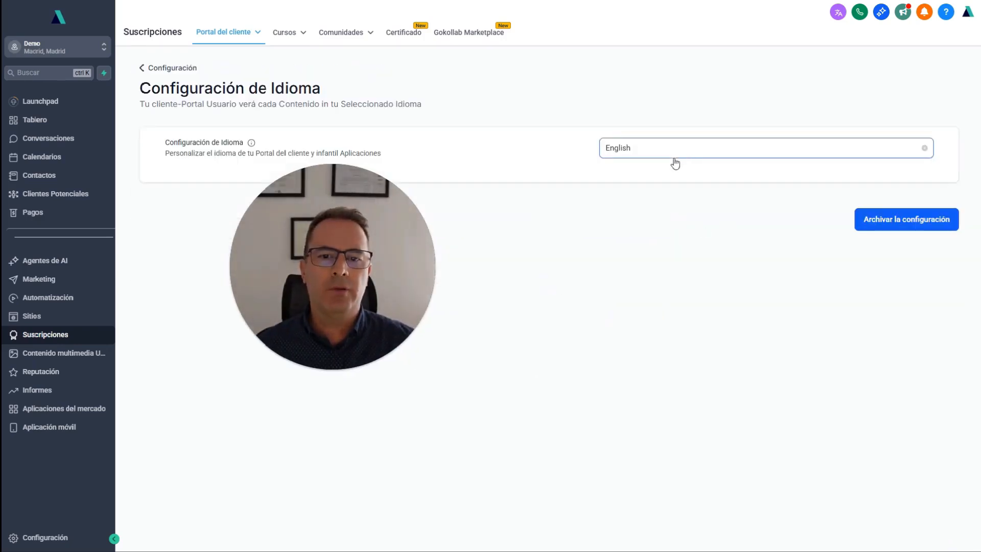
{"action": "left_click", "coordinate": [629, 190]}
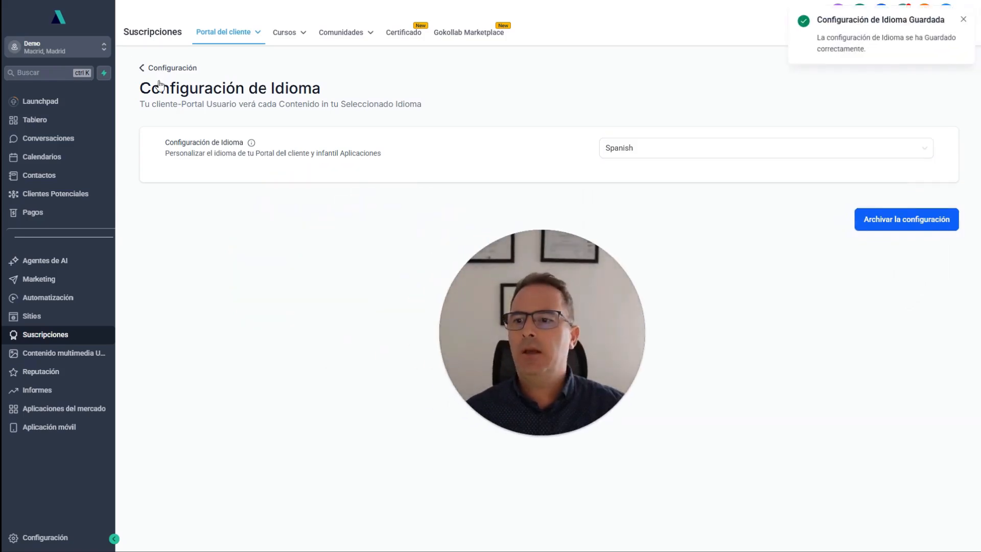
Open the chat widget settings and look through the widget selection options.
{"action": "left_click", "coordinate": [154, 68]}
{"action": "left_click", "coordinate": [229, 263]}
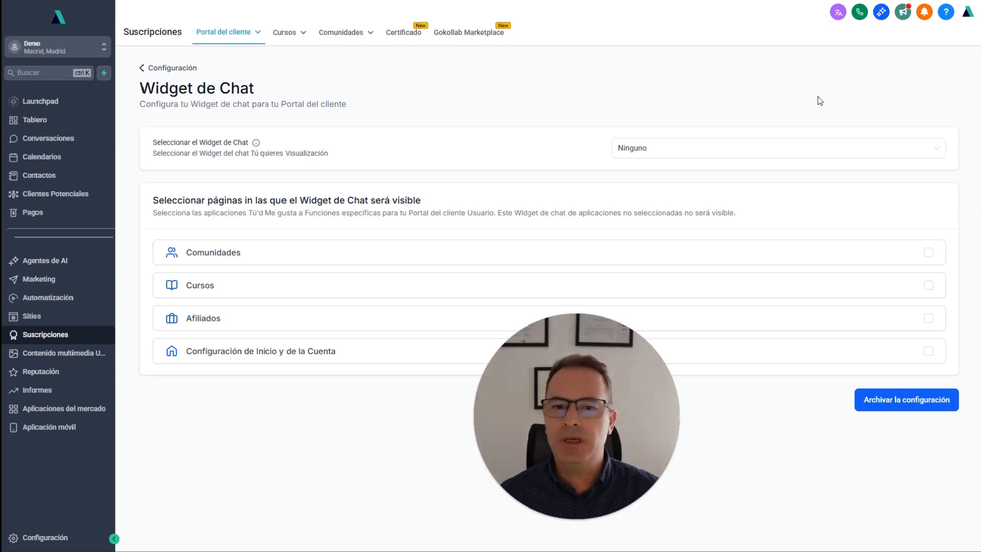
{"action": "left_click", "coordinate": [628, 149]}
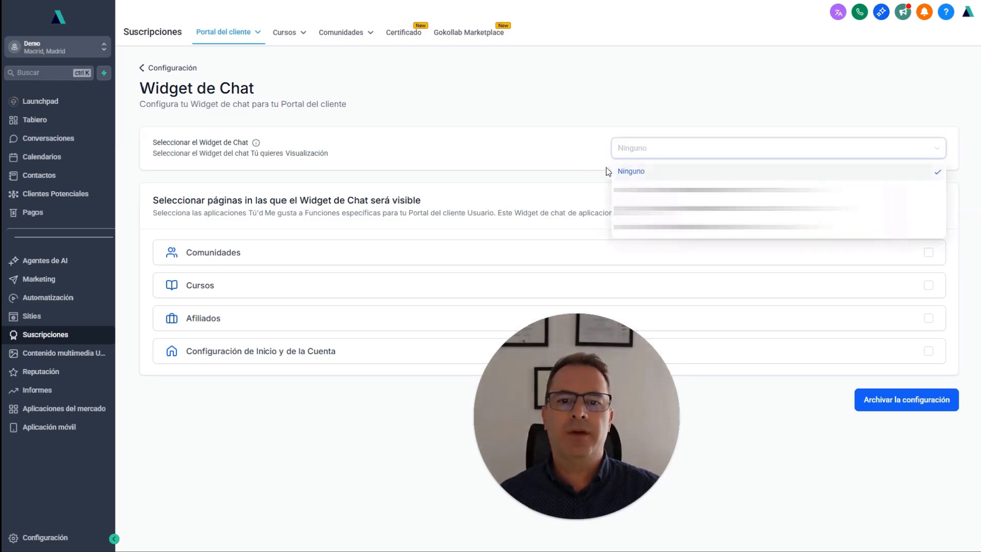
{"action": "left_click", "coordinate": [573, 165]}
{"action": "left_click_drag", "start_coordinate": [520, 444], "coordinate": [437, 167]}
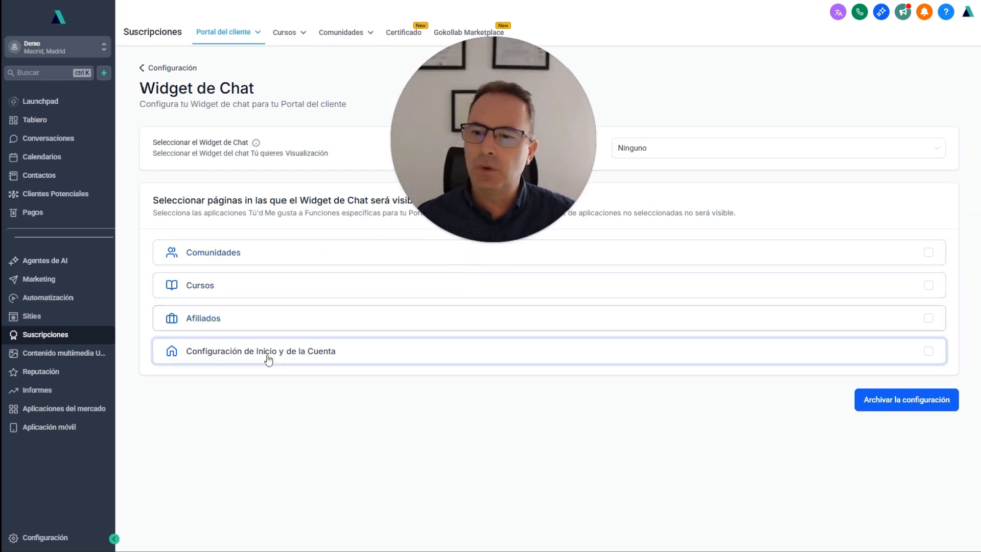
{"action": "left_click_drag", "start_coordinate": [537, 173], "coordinate": [578, 406]}
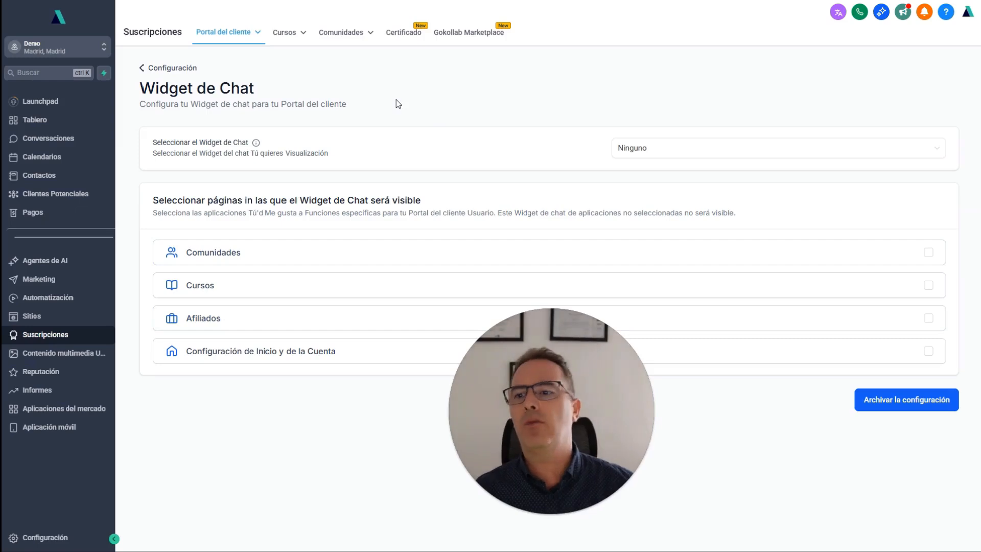
Open the email settings and review the notification emails listed under the Communities tab.
{"action": "left_click", "coordinate": [169, 68]}
{"action": "left_click_drag", "start_coordinate": [536, 398], "coordinate": [293, 373]}
{"action": "left_click", "coordinate": [674, 271]}
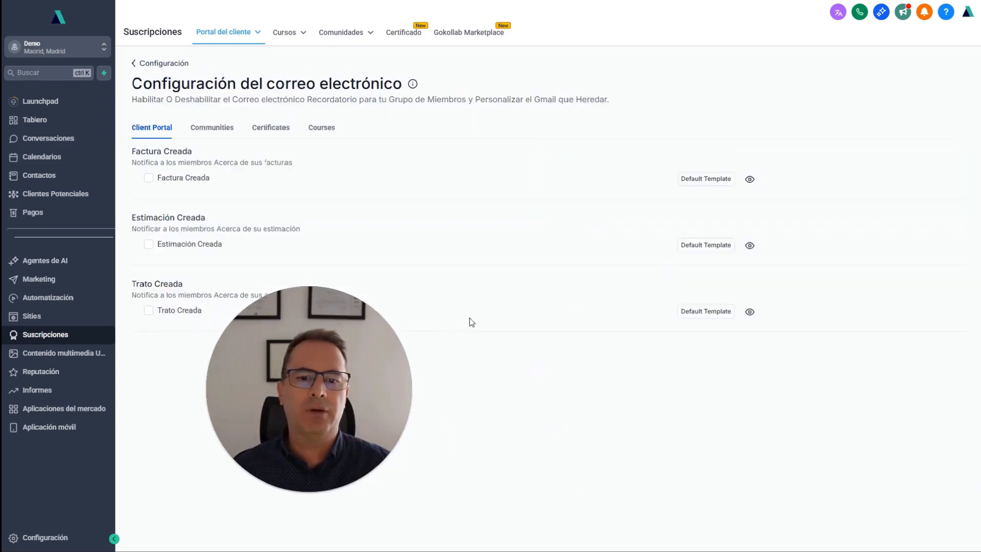
{"action": "left_click", "coordinate": [213, 133]}
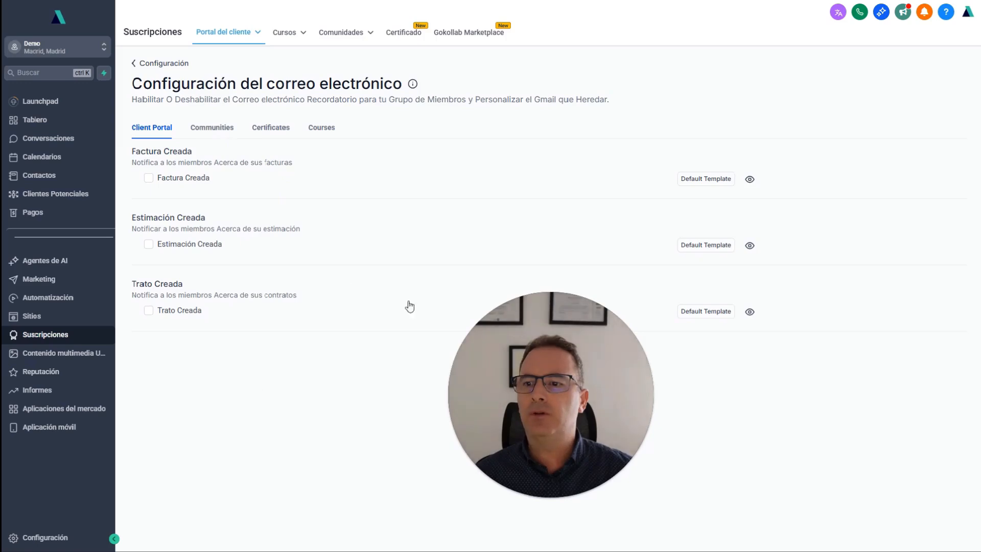
{"action": "left_click_drag", "start_coordinate": [558, 377], "coordinate": [852, 139]}
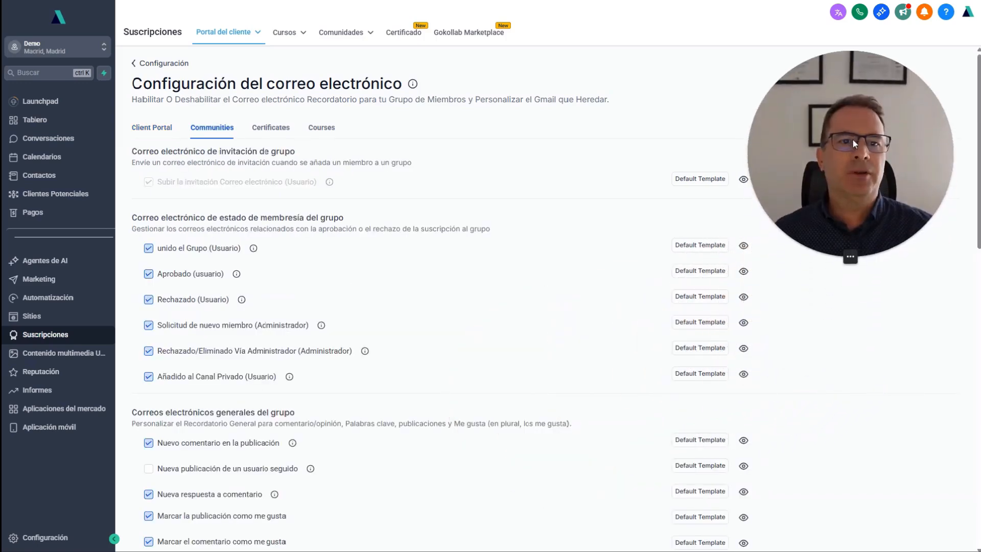
{"action": "triple_click", "coordinate": [280, 217]}
{"action": "scroll", "coordinate": [280, 217], "scroll_direction": "down", "scroll_amount": 3}
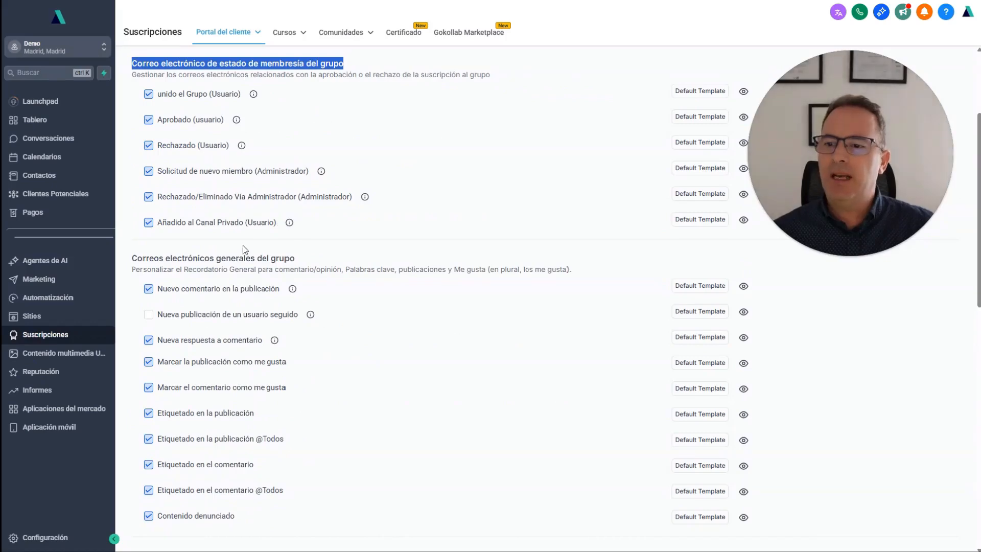
{"action": "triple_click", "coordinate": [275, 258]}
{"action": "scroll", "coordinate": [274, 248], "scroll_direction": "down", "scroll_amount": 3}
{"action": "scroll", "coordinate": [274, 248], "scroll_direction": "down", "scroll_amount": 3}
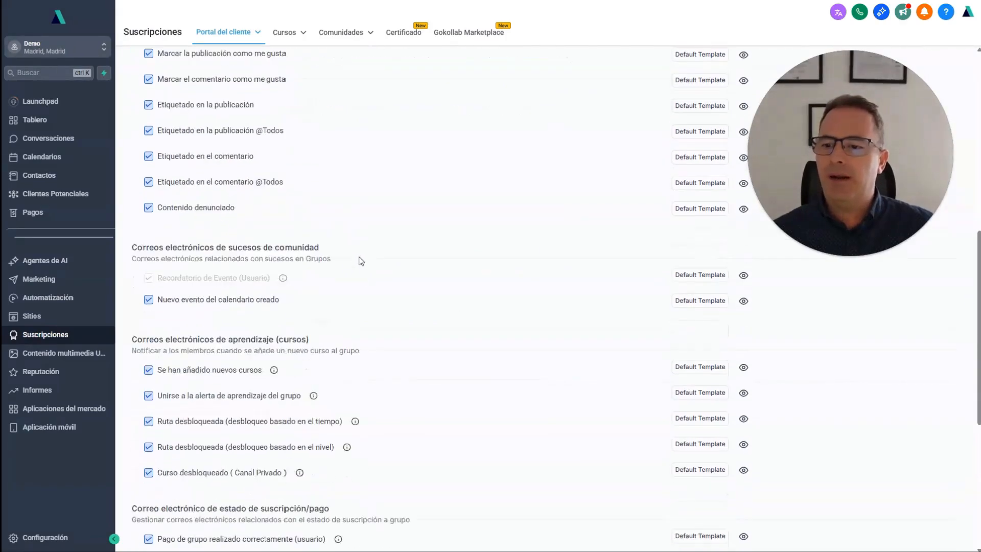
{"action": "triple_click", "coordinate": [266, 339]}
{"action": "scroll", "coordinate": [267, 339], "scroll_direction": "down", "scroll_amount": 6}
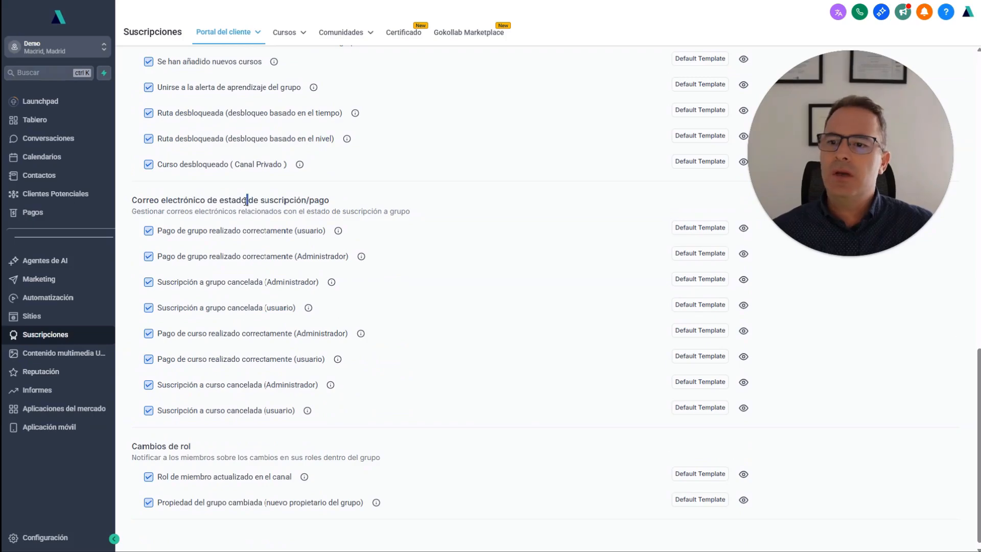
{"action": "triple_click", "coordinate": [246, 201]}
{"action": "scroll", "coordinate": [246, 201], "scroll_direction": "down", "scroll_amount": 1}
{"action": "scroll", "coordinate": [554, 332], "scroll_direction": "up", "scroll_amount": 13}
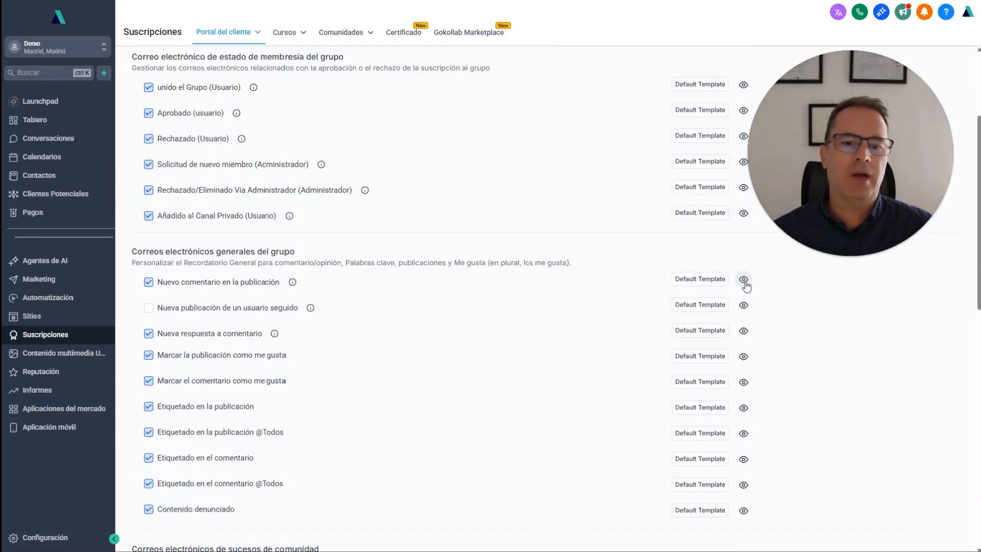
{"action": "scroll", "coordinate": [741, 368], "scroll_direction": "up", "scroll_amount": 3}
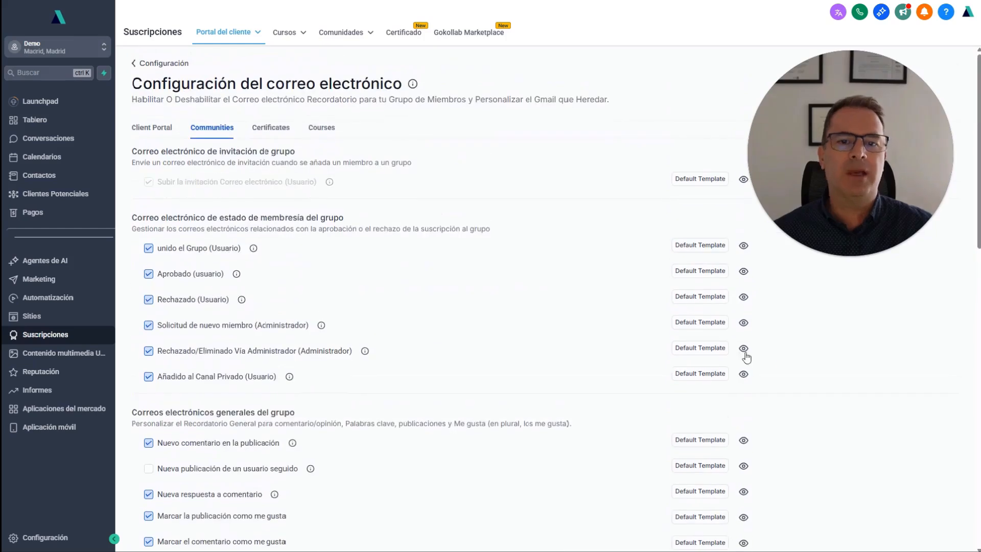